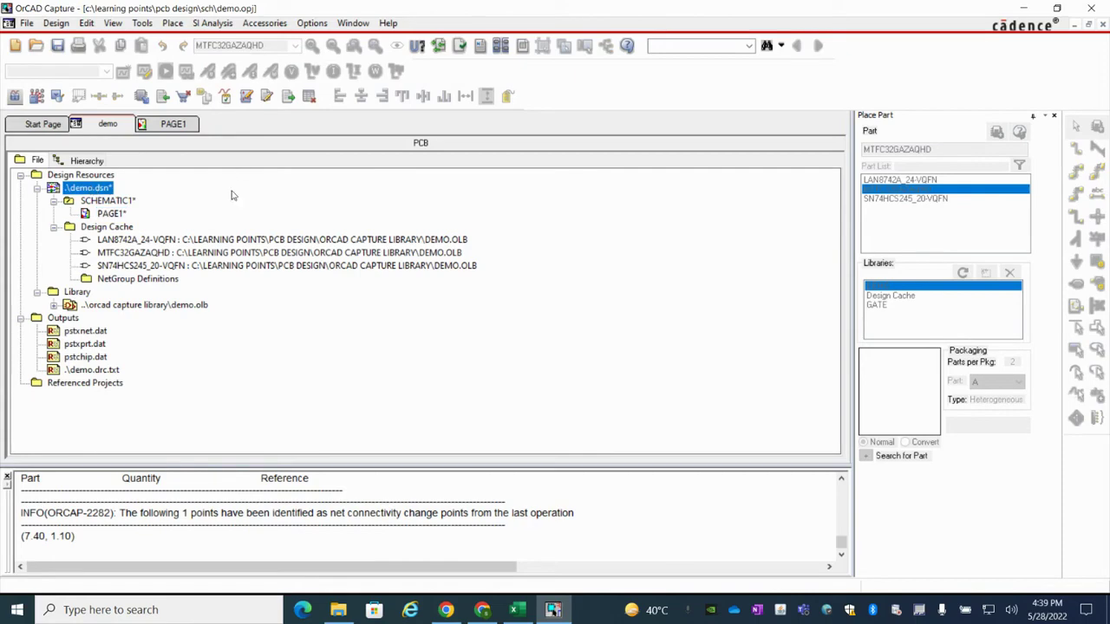
# - Create the PCB netlist for the demo design with the current settings
pyautogui.click(480, 46)
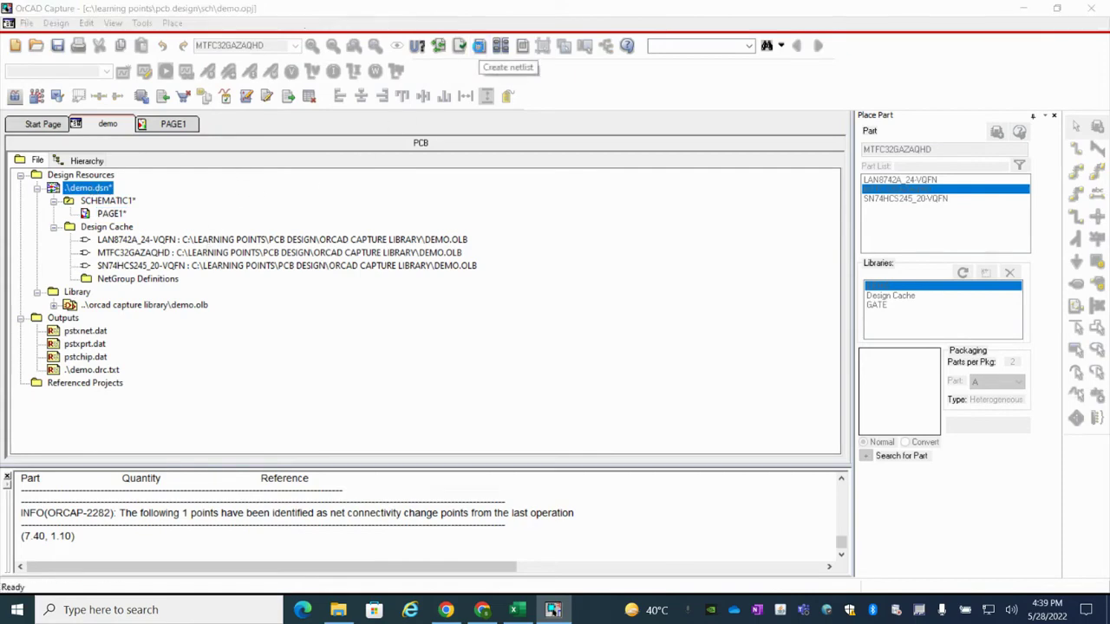
pyautogui.click(585, 481)
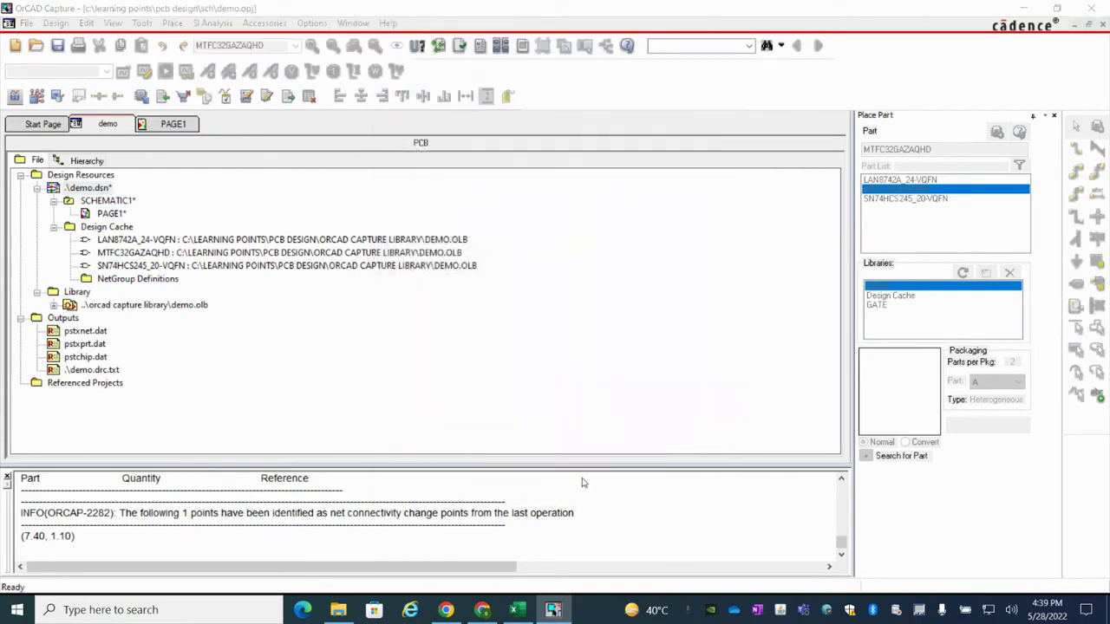
pyautogui.click(597, 334)
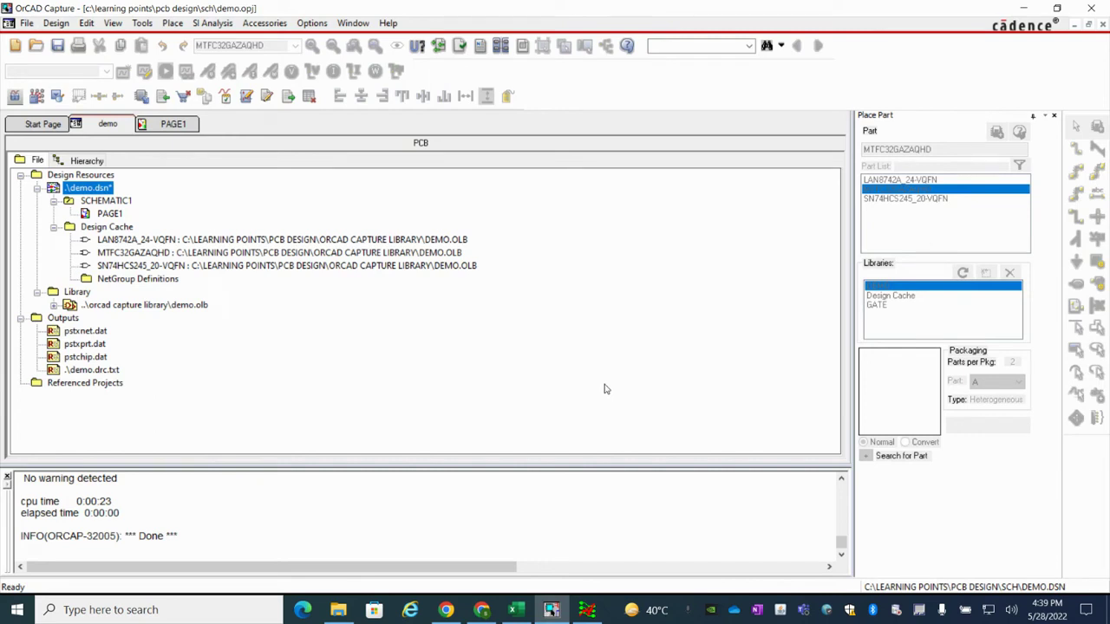
# - View the whole schematic PAGE1, and switch to Allegro PCB Designer with the DEMO.brd board
pyautogui.click(587, 611)
pyautogui.click(587, 610)
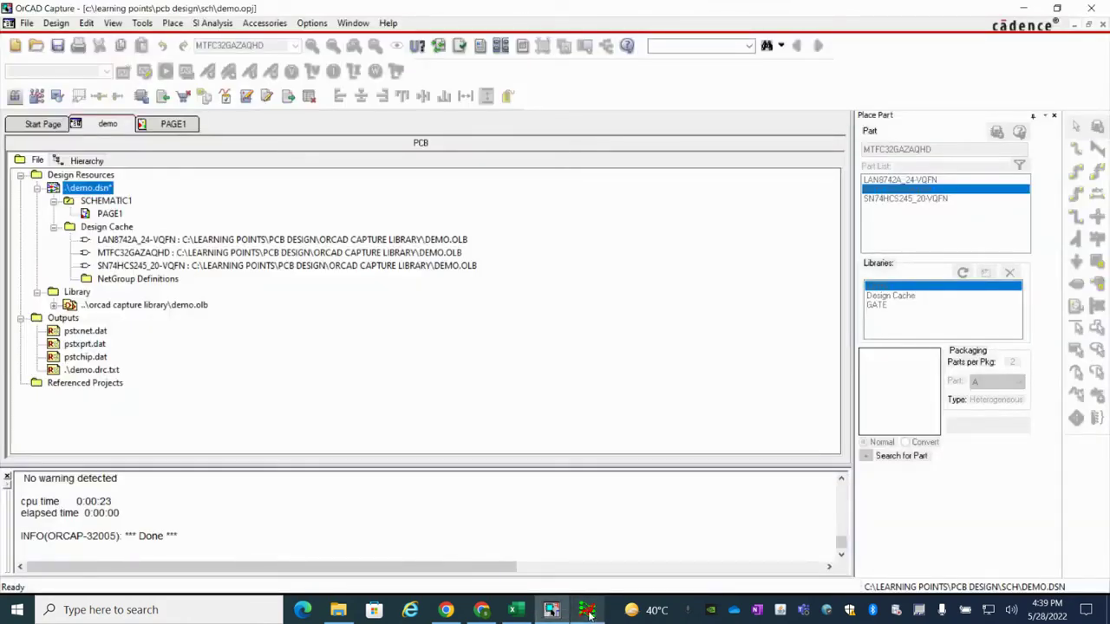
pyautogui.doubleClick(108, 215)
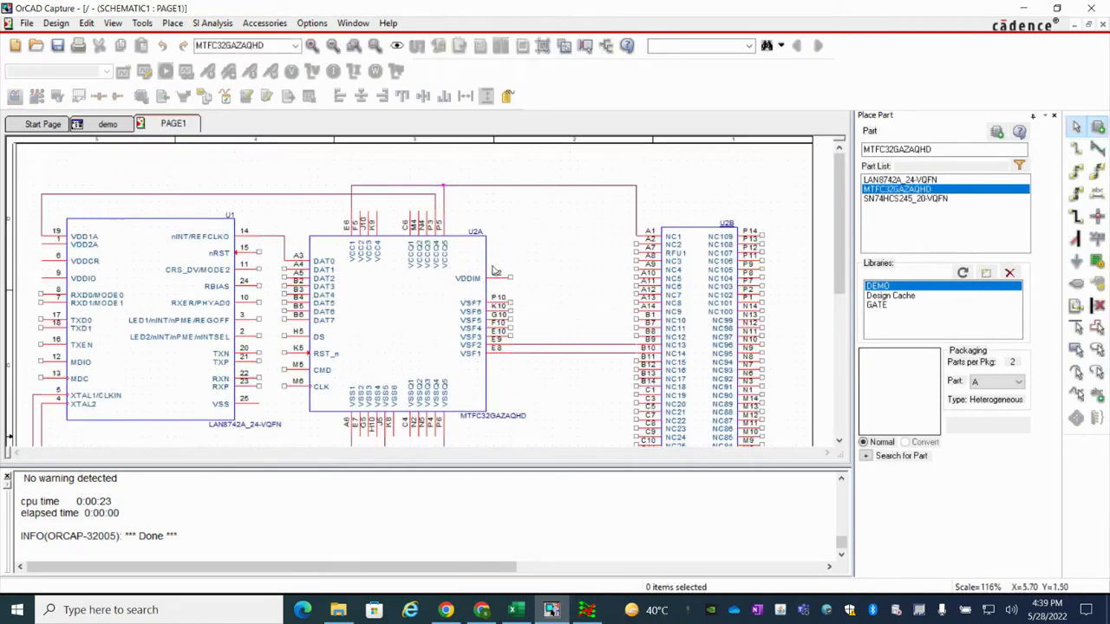
pyautogui.press('o')
pyautogui.click(587, 611)
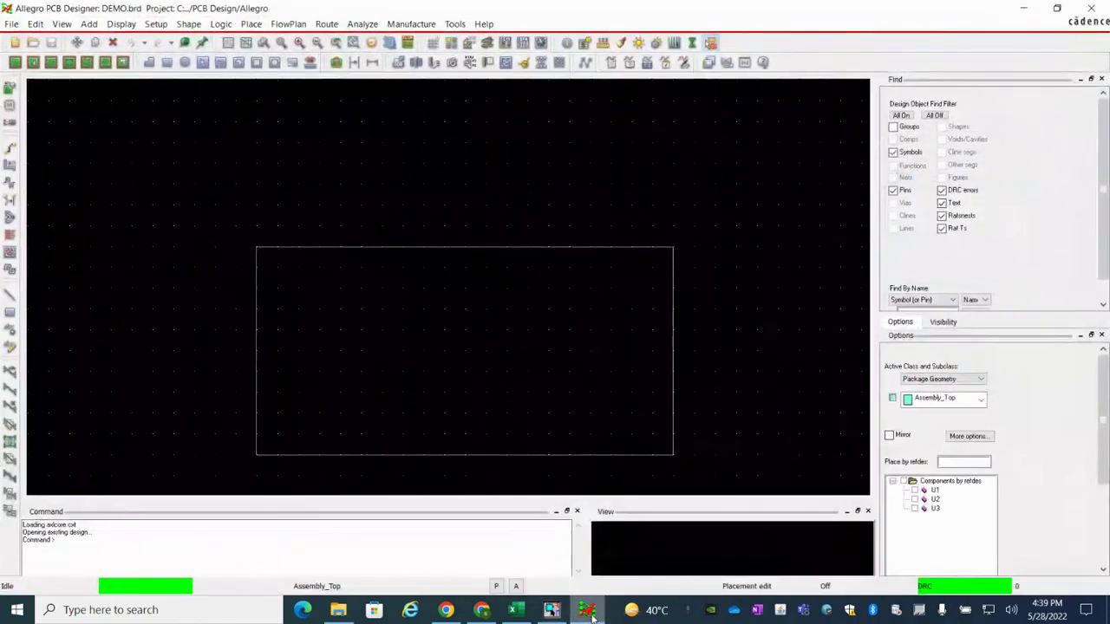
# - Manually place U1, U2 and U3 inside the board outline, with U2 beside U1 and U3 below U1, and save the board over the existing file
pyautogui.click(251, 24)
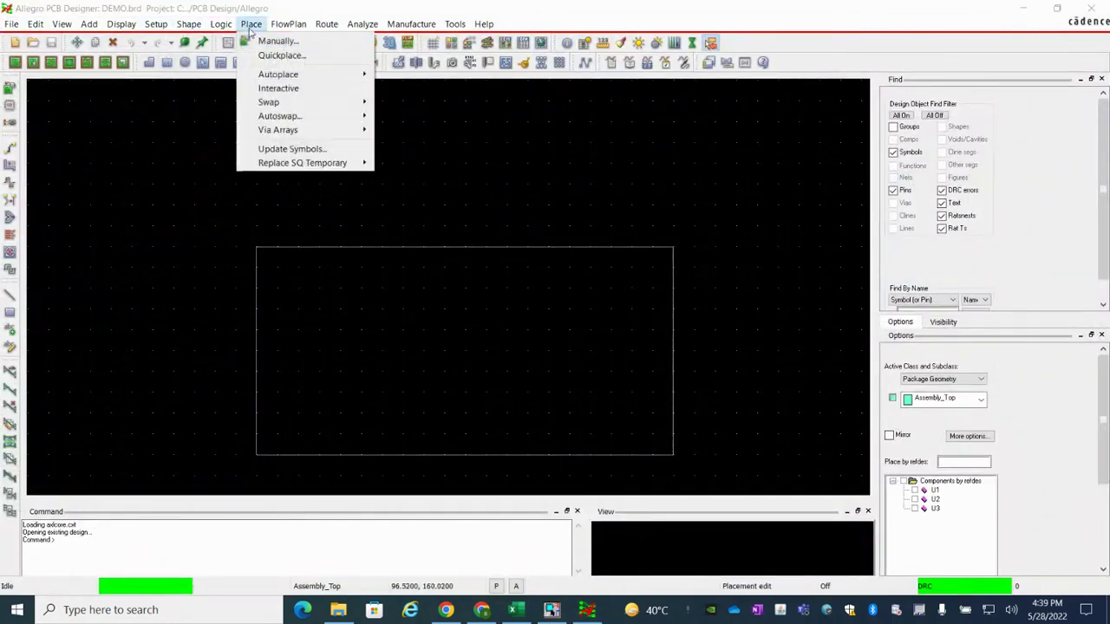
pyautogui.click(267, 40)
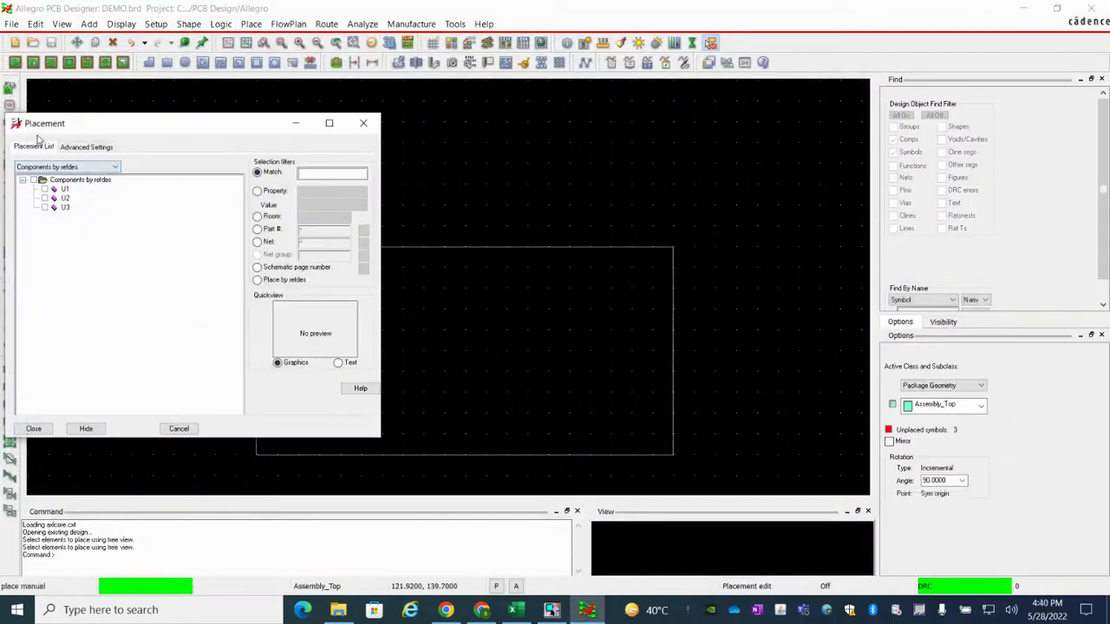
pyautogui.click(33, 179)
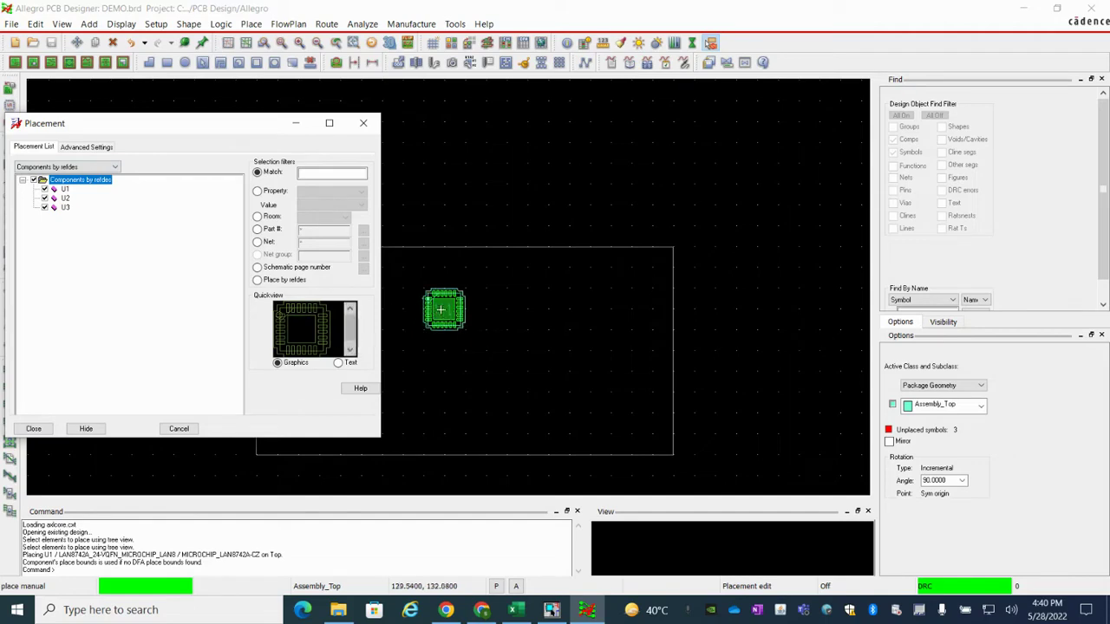
pyautogui.click(447, 316)
pyautogui.click(583, 339)
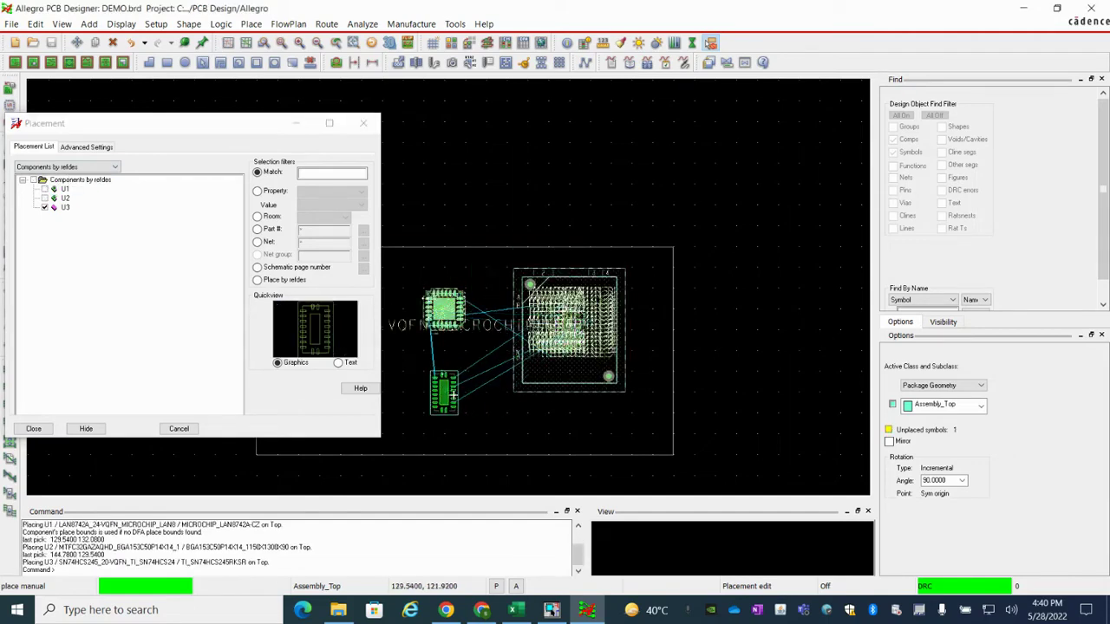
pyautogui.click(446, 405)
pyautogui.rightClick(518, 301)
pyautogui.click(550, 312)
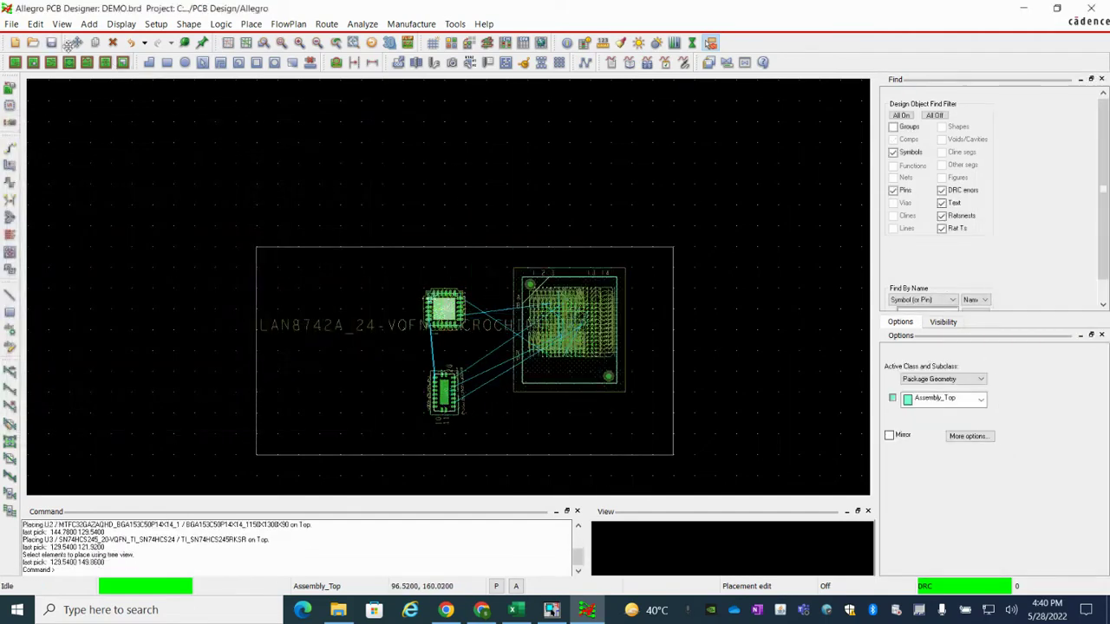
pyautogui.click(51, 42)
pyautogui.click(607, 324)
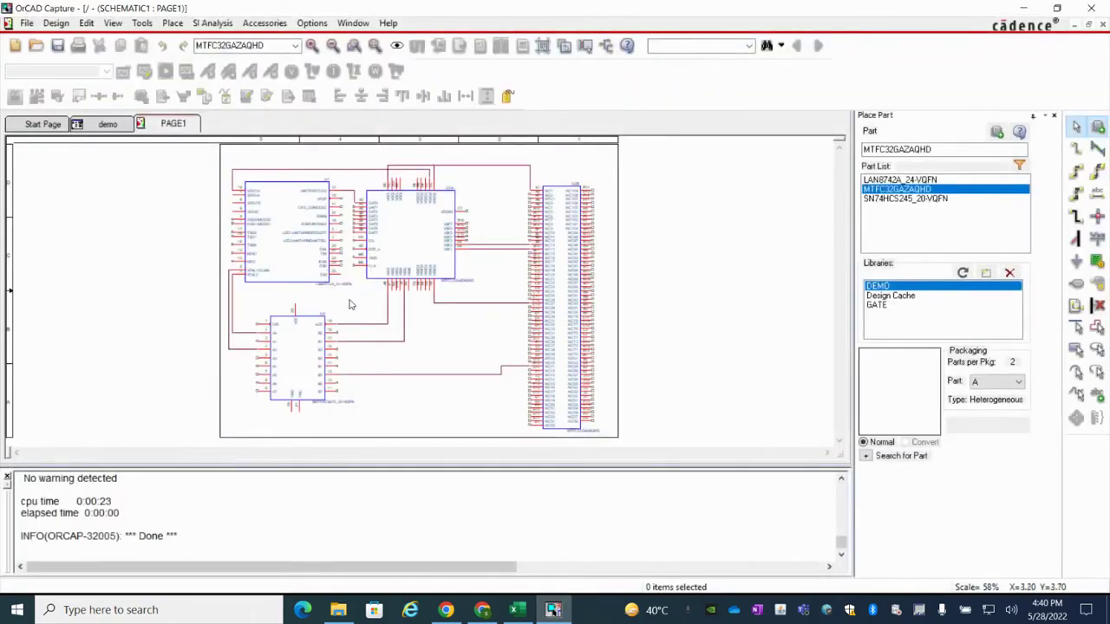
# - Run a design rules check on the entire demo.dsn with electrical and physical rules and report viewing enabled
pyautogui.click(107, 124)
pyautogui.click(95, 188)
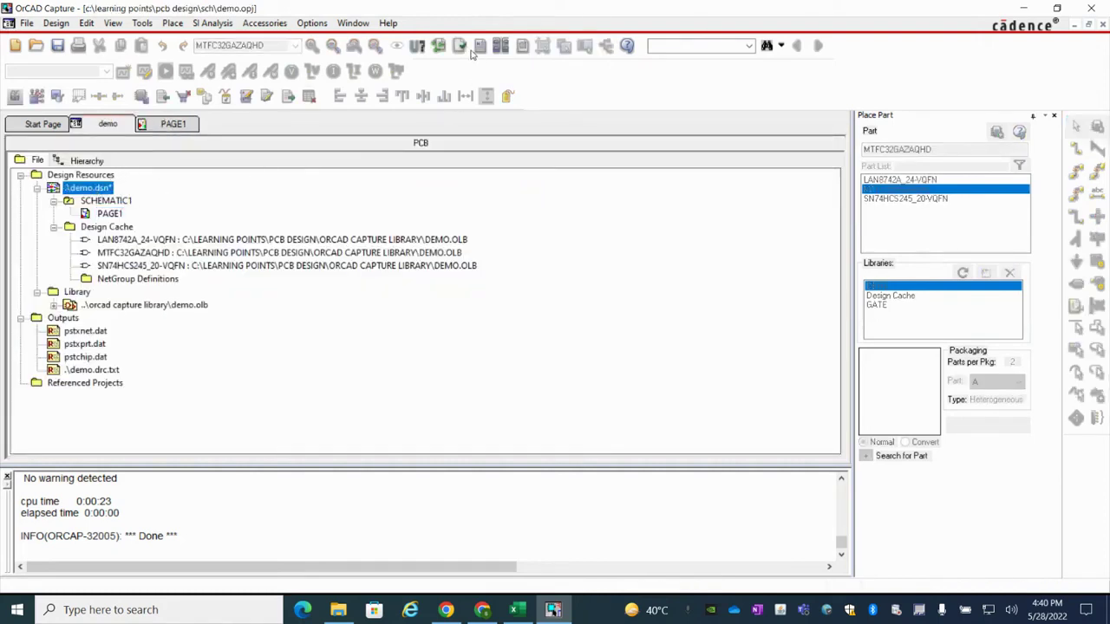
pyautogui.click(459, 45)
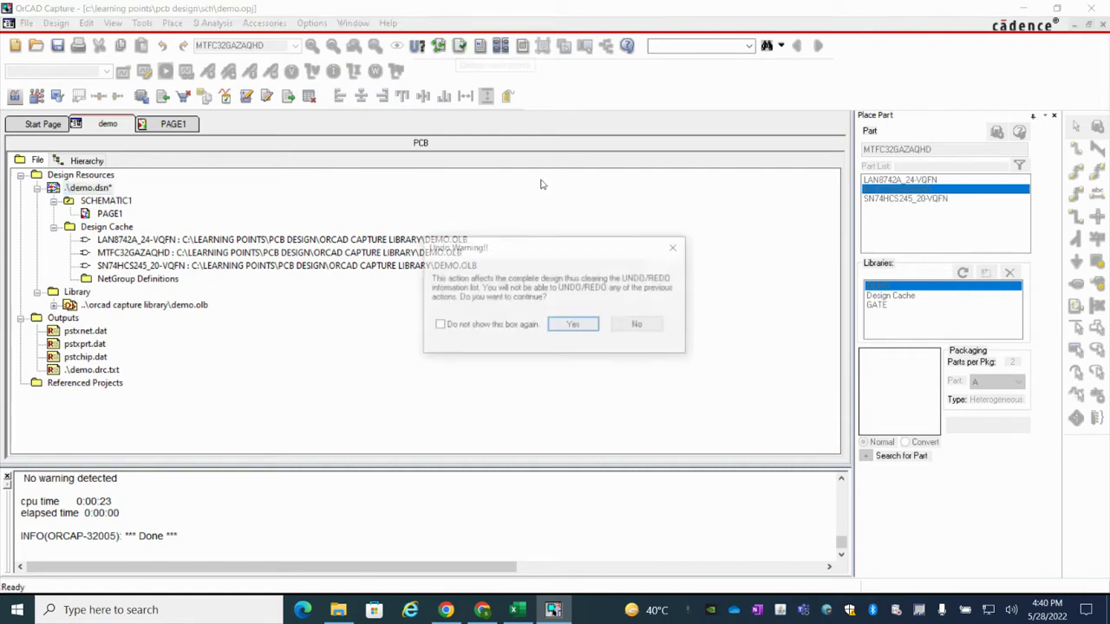
pyautogui.click(572, 326)
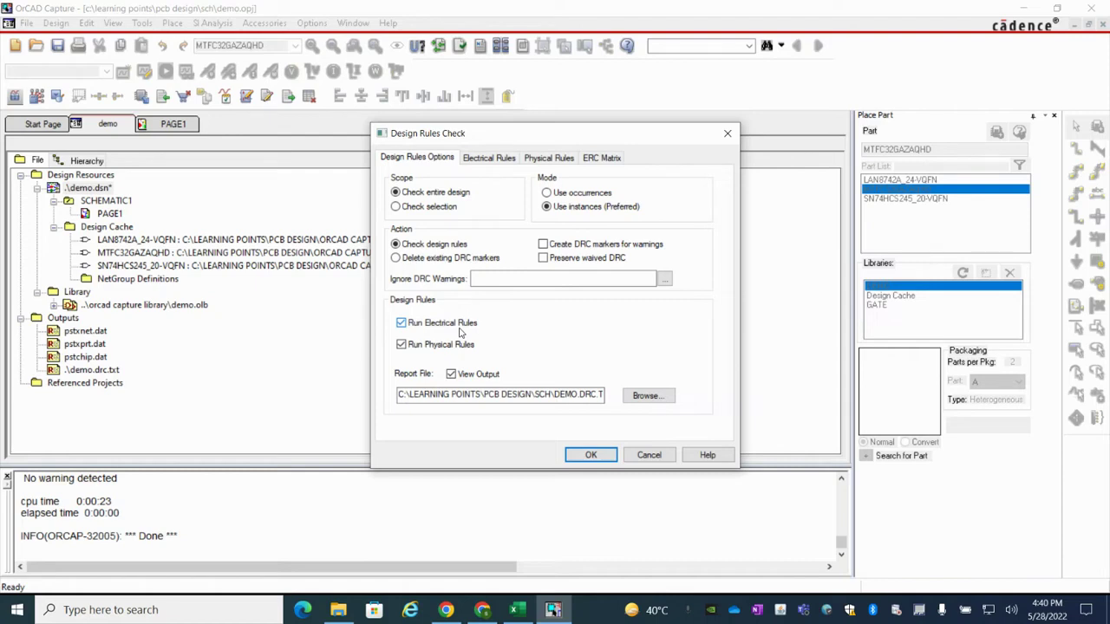
pyautogui.click(589, 454)
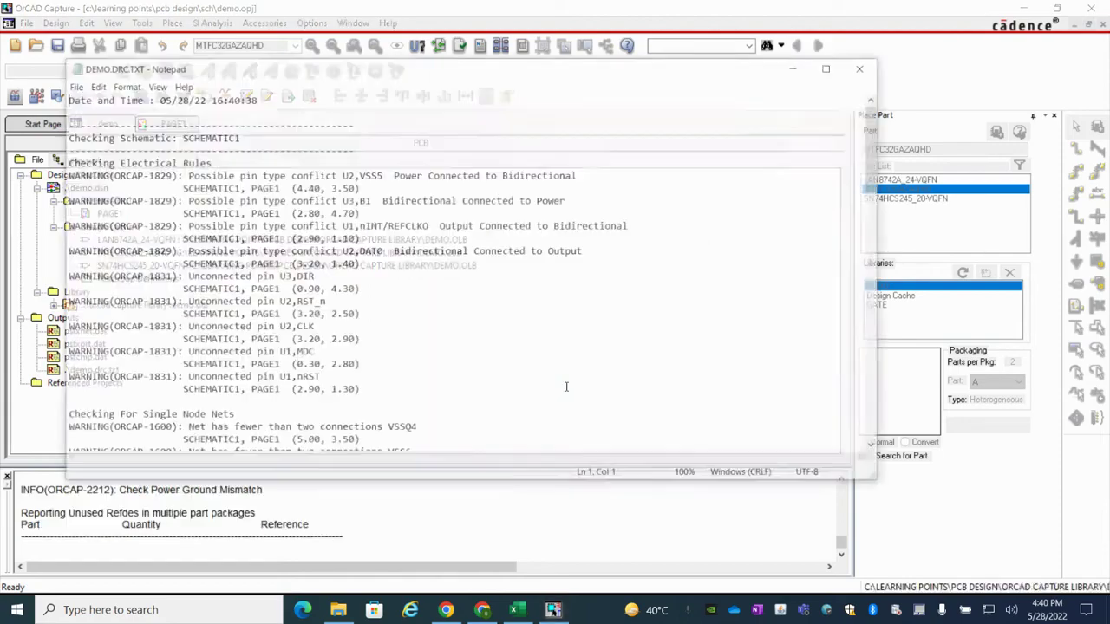
# - Examine the DRC report's net warnings and its sections on invalid references, duplicate references and missing PCB footprints
pyautogui.click(832, 69)
pyautogui.scroll(-15, 397, 317)
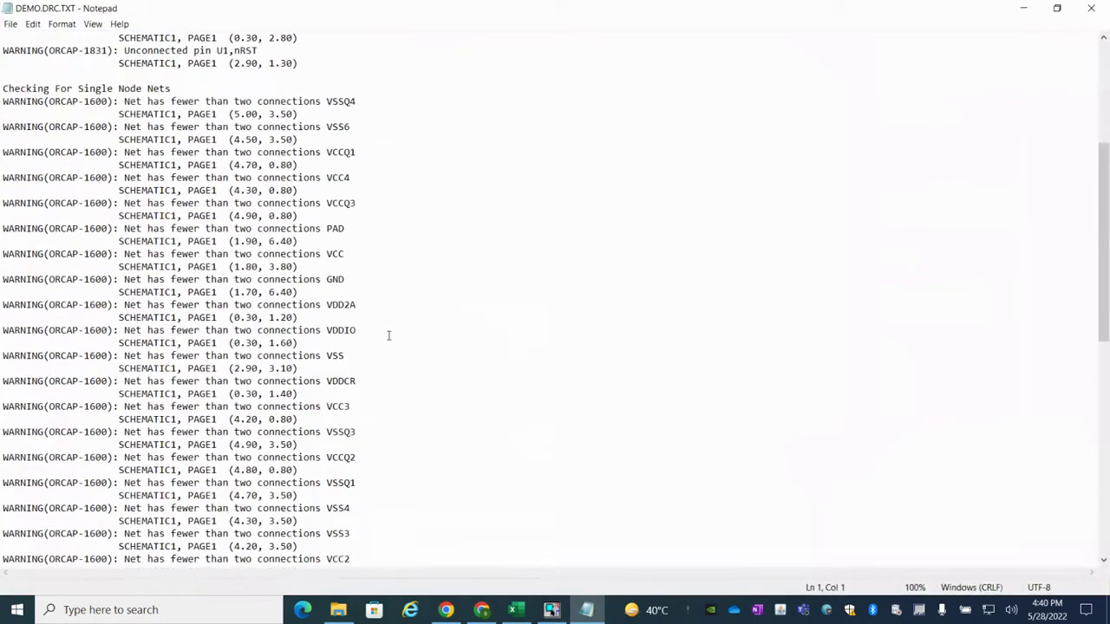
pyautogui.moveTo(69, 355); pyautogui.dragTo(196, 357)
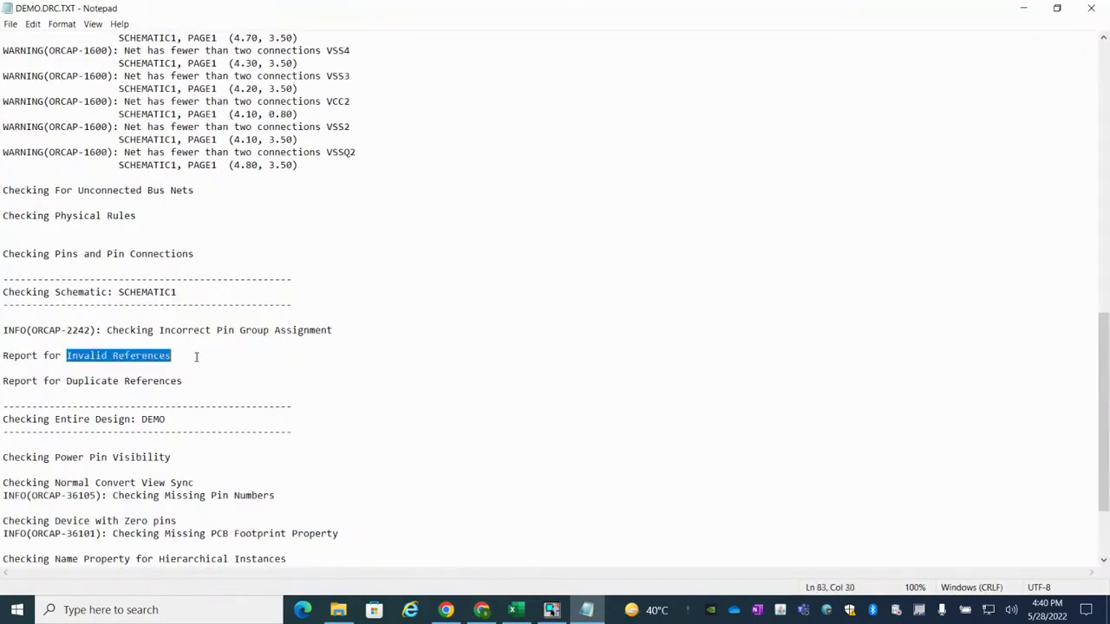
pyautogui.click(92, 384)
pyautogui.moveTo(68, 356); pyautogui.dragTo(191, 360)
pyautogui.moveTo(64, 381); pyautogui.dragTo(228, 381)
pyautogui.scroll(-3, 304, 397)
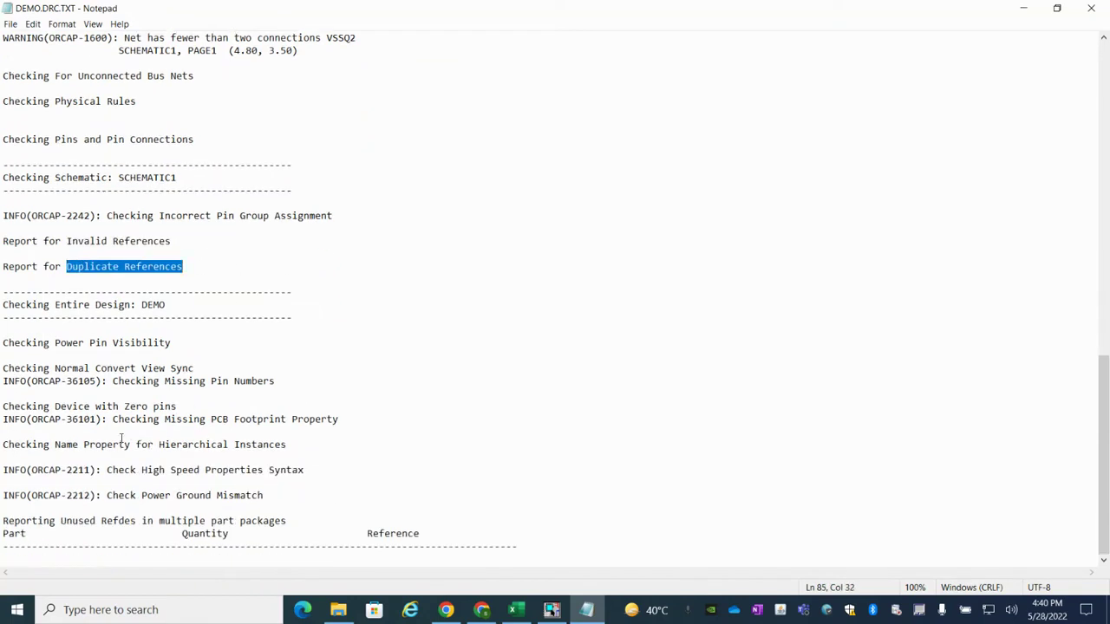
pyautogui.moveTo(112, 419); pyautogui.dragTo(387, 420)
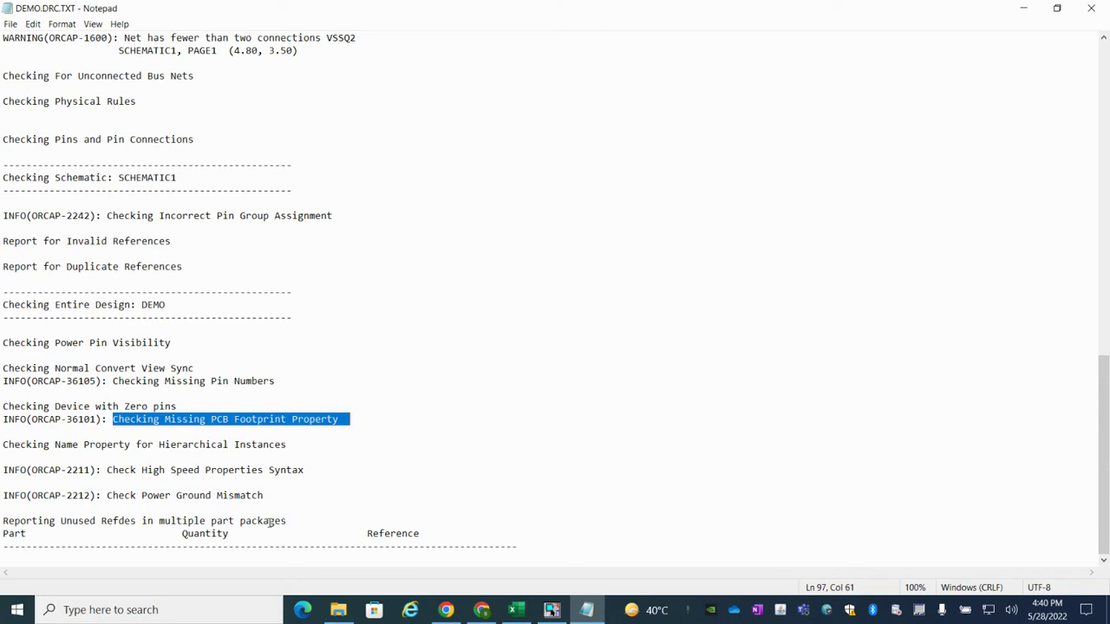
# - Inspect the parts and their references on schematic PAGE1 in OrCAD Capture, and close the DRC report
pyautogui.click(552, 610)
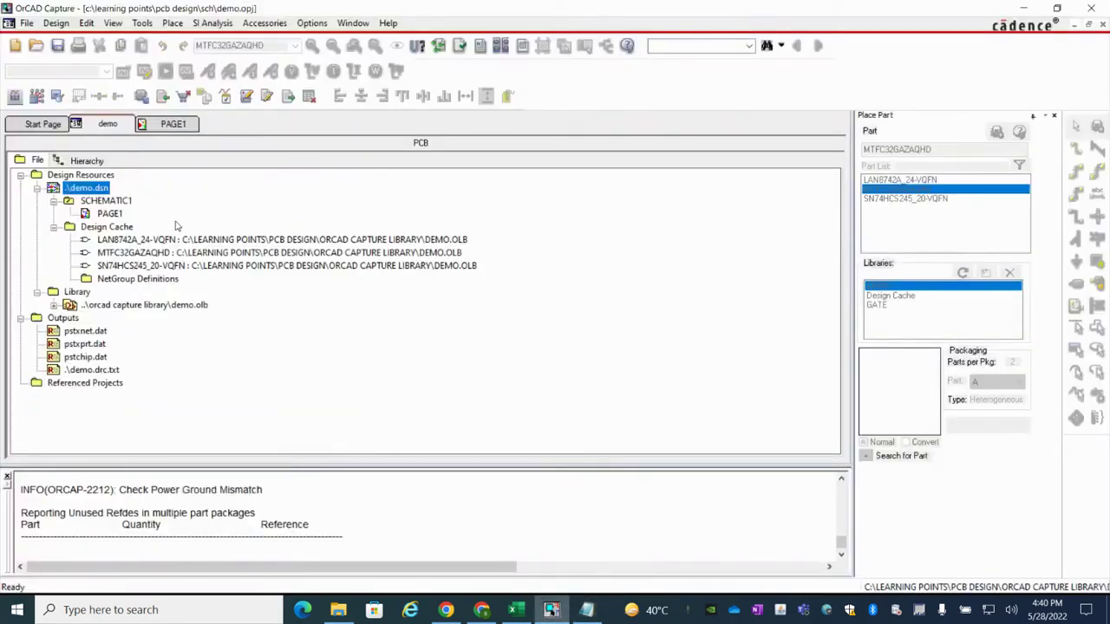
pyautogui.doubleClick(110, 214)
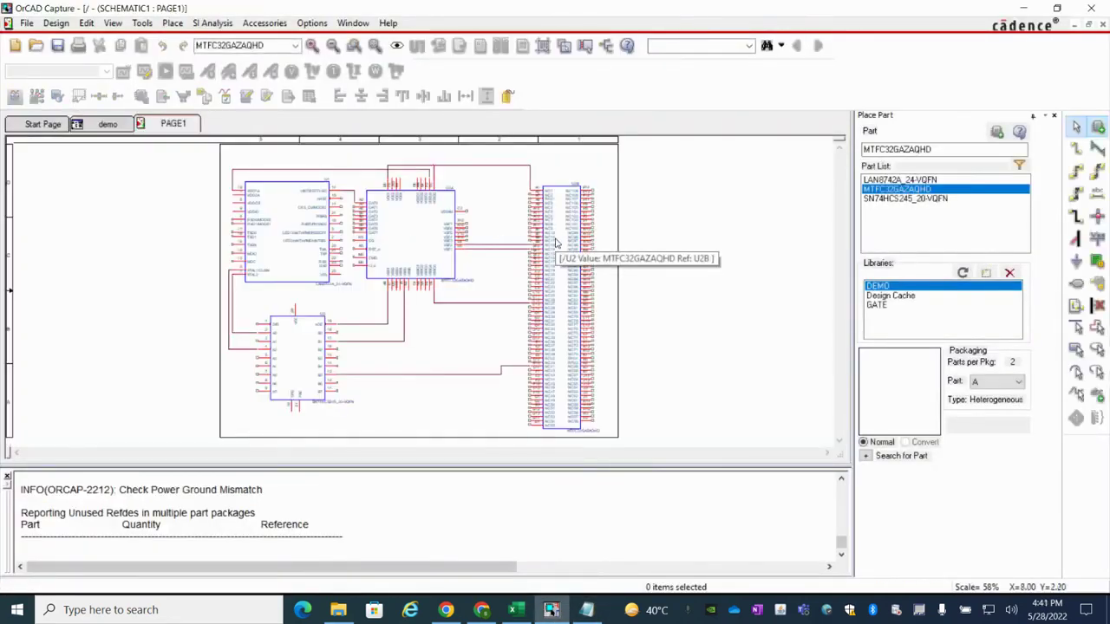
pyautogui.press('i')
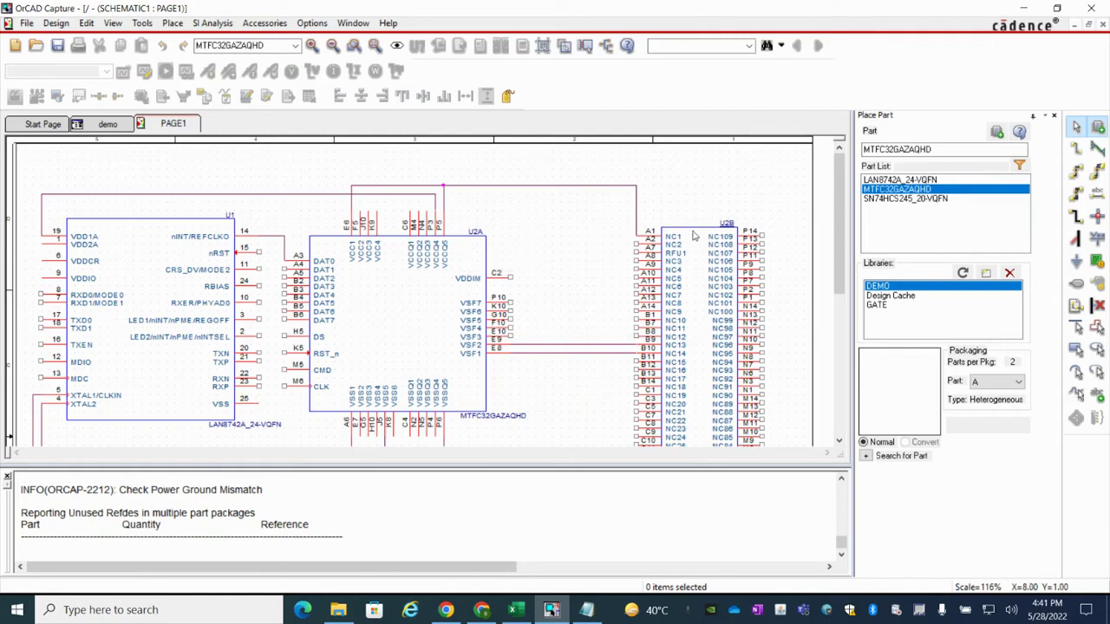
pyautogui.click(586, 609)
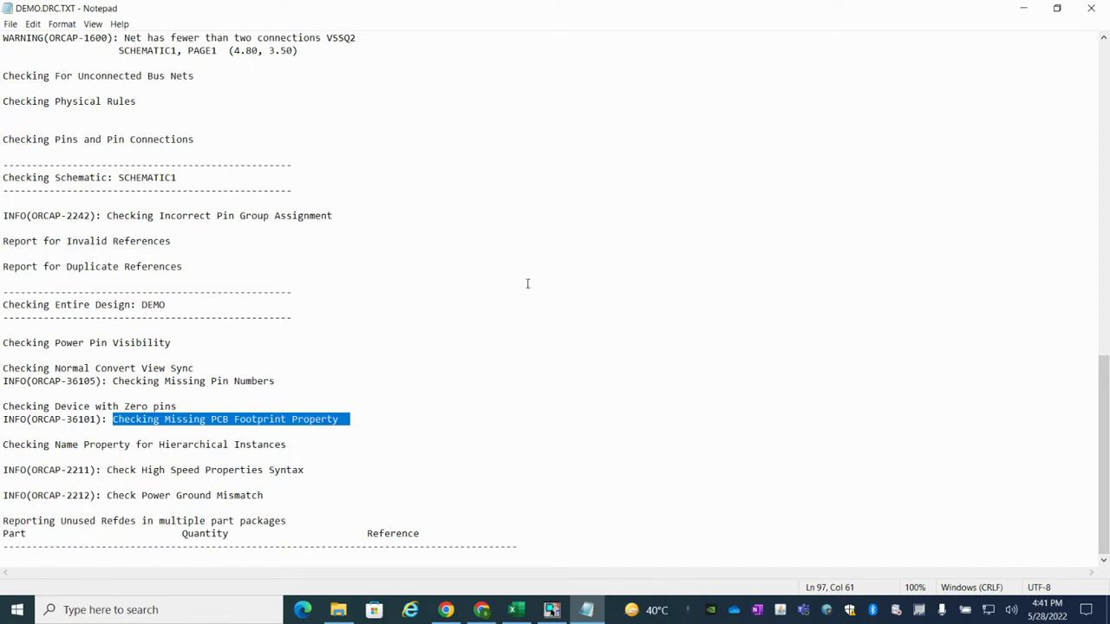
pyautogui.click(1091, 8)
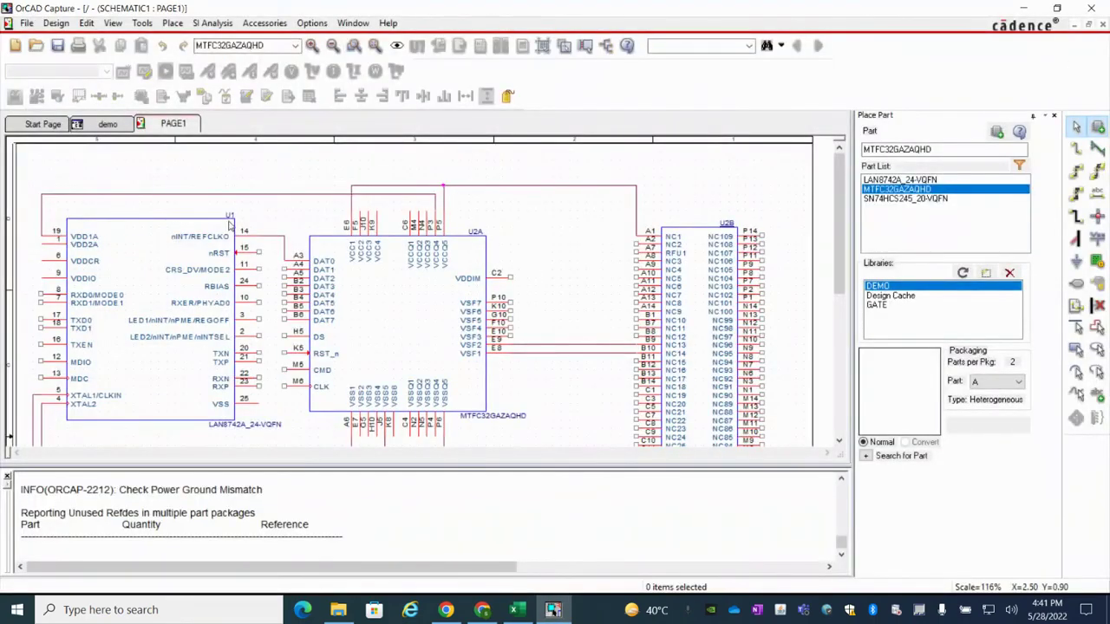
# - Change the part reference of the SN74HCS245 component on PAGE1 to U1
pyautogui.scroll(-3, 347, 277)
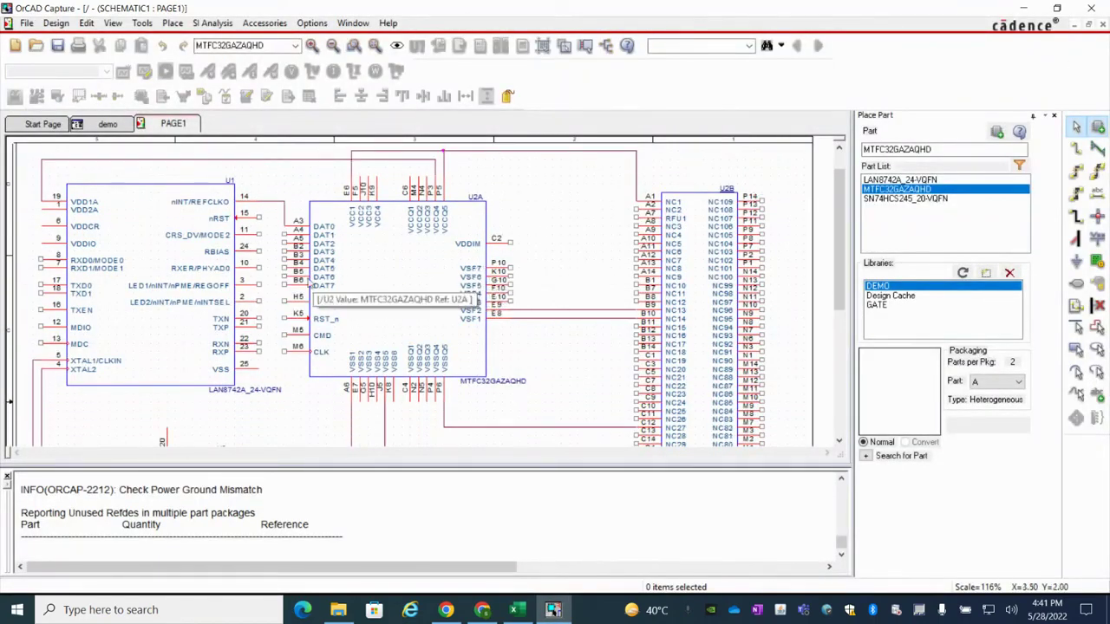
pyautogui.keyDown('ctrl'); pyautogui.scroll(-1, 310, 291); pyautogui.keyUp('ctrl')
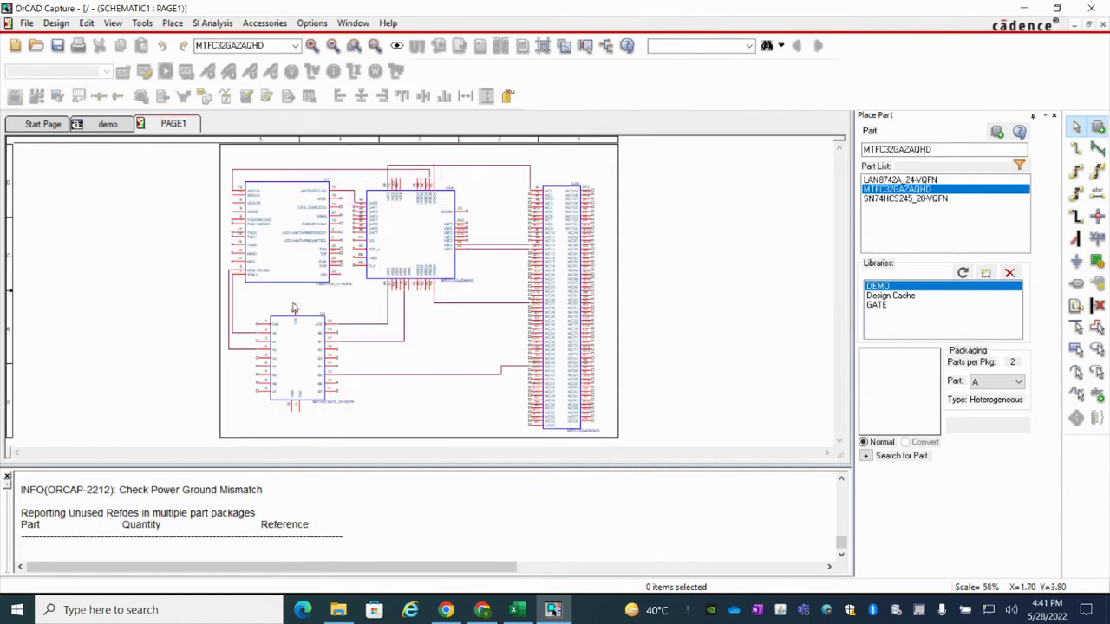
pyautogui.keyDown('ctrl'); pyautogui.scroll(1, 293, 308); pyautogui.keyUp('ctrl')
pyautogui.doubleClick(222, 292)
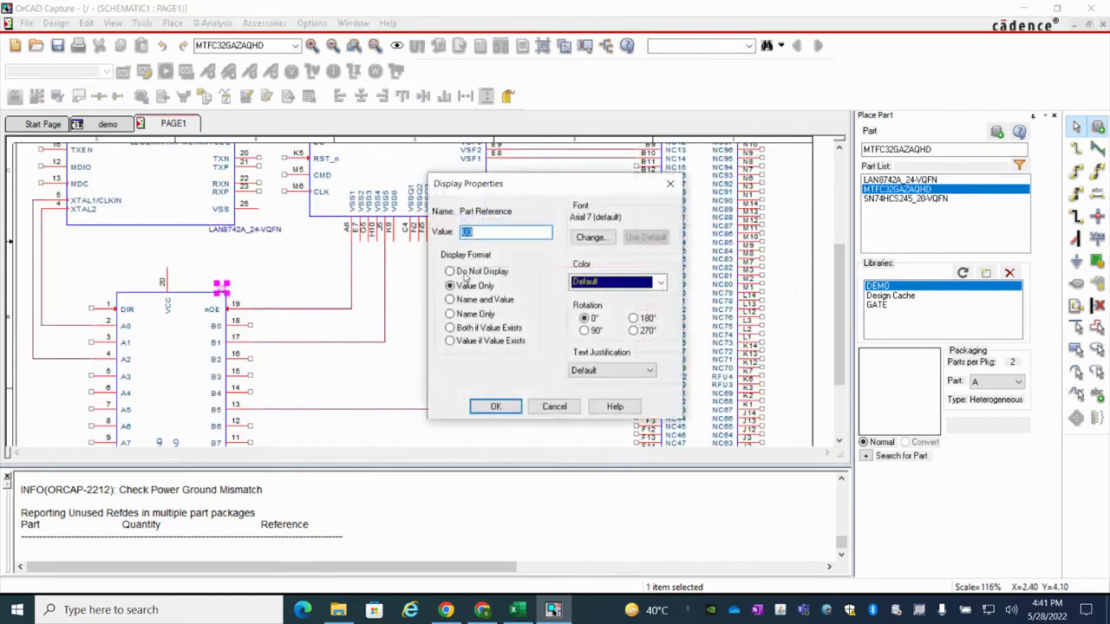
pyautogui.click(494, 231)
pyautogui.click(495, 406)
# - Clear the PCB Footprint property of part U2B
pyautogui.scroll(3, 250, 286)
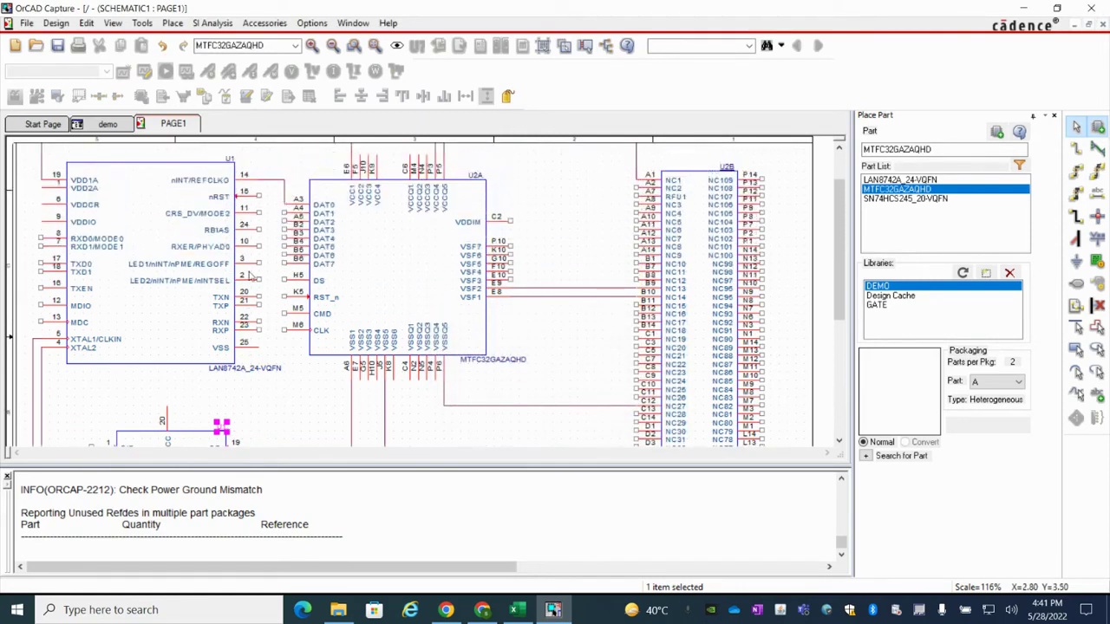
pyautogui.scroll(1, 250, 275)
pyautogui.scroll(-4, 250, 269)
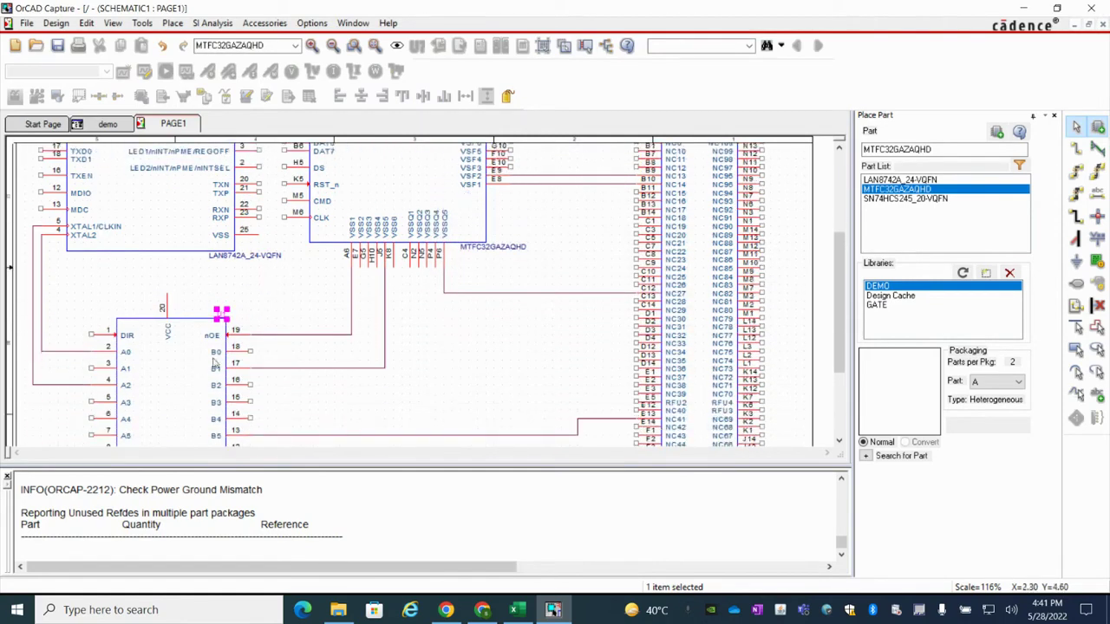
pyautogui.doubleClick(706, 227)
pyautogui.moveTo(559, 454); pyautogui.dragTo(736, 462)
pyautogui.click(488, 196)
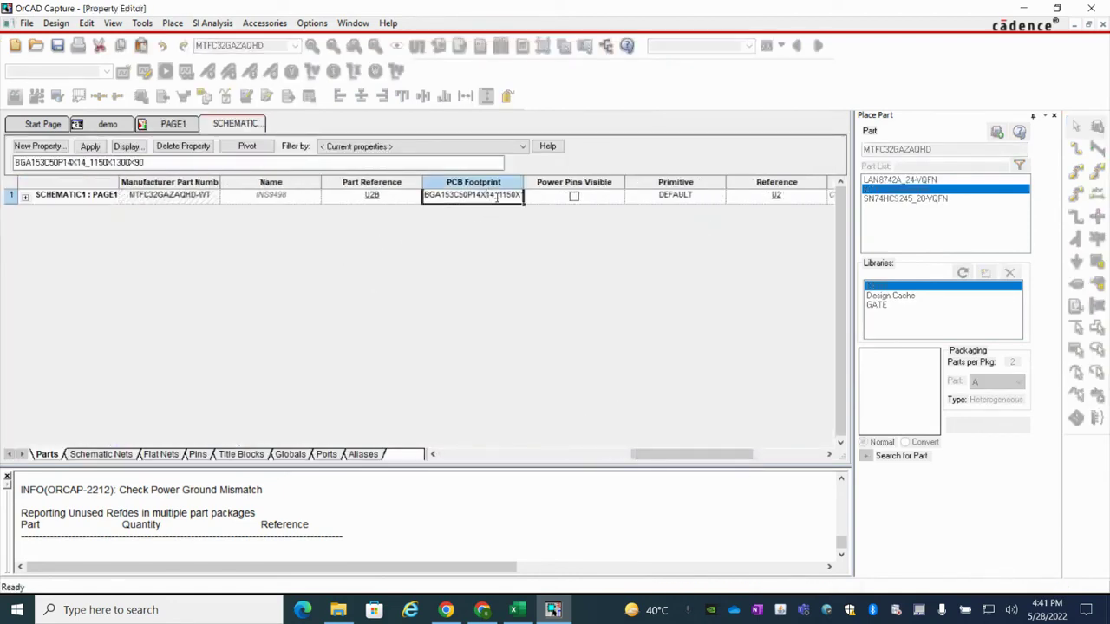
pyautogui.doubleClick(499, 196)
pyautogui.press('Delete')
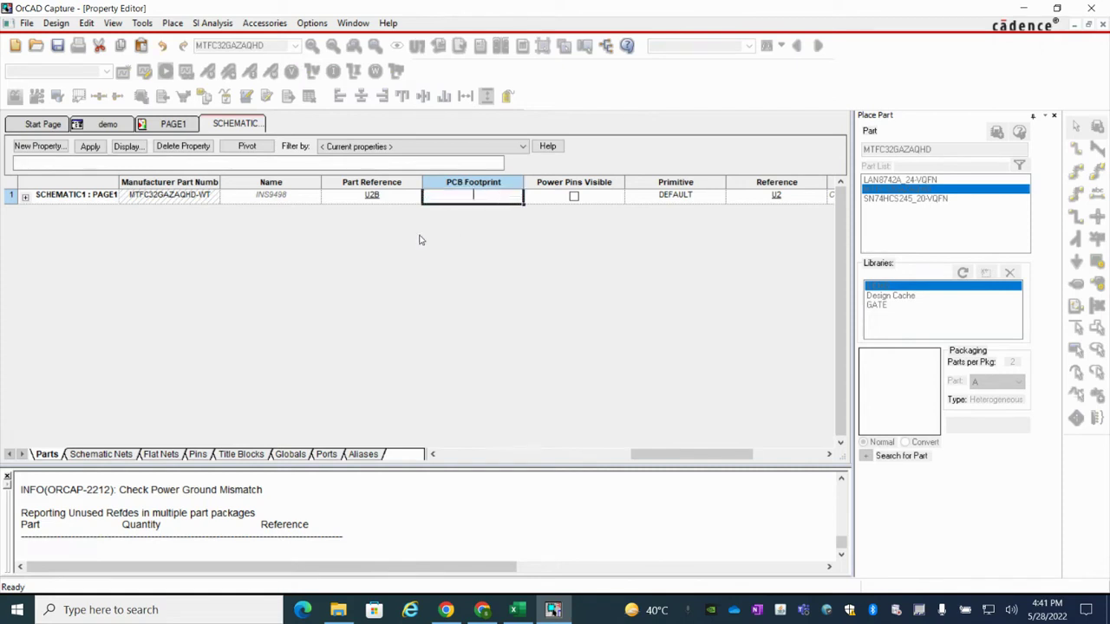
# - Commit U2B's property edit, accept continuing despite the undo warning, and close the property editor
pyautogui.rightClick(240, 122)
pyautogui.click(261, 190)
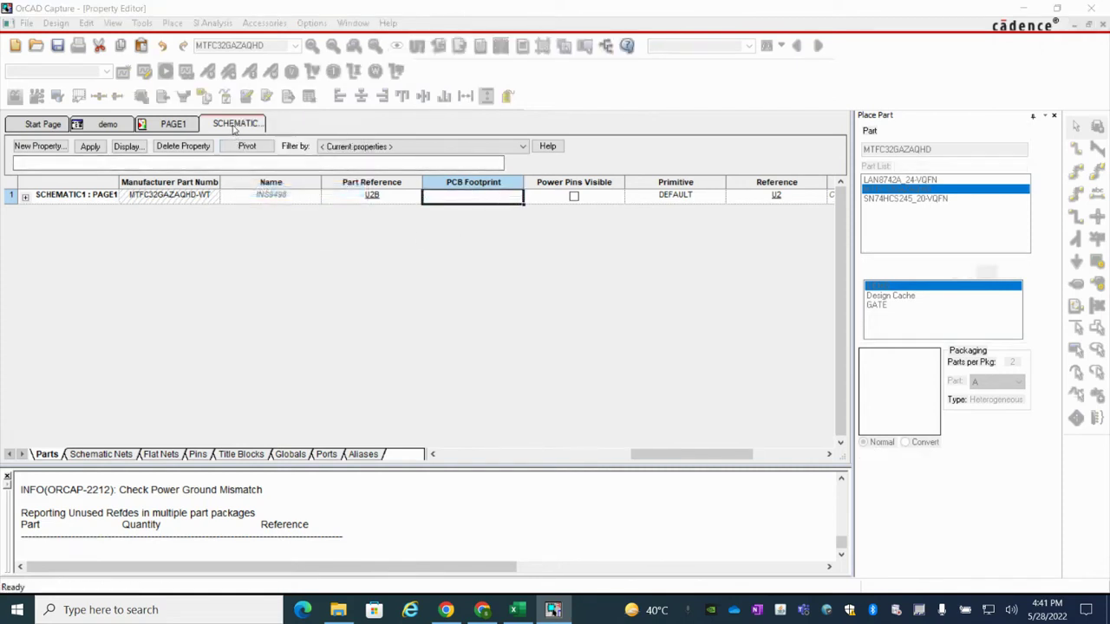
pyautogui.click(576, 325)
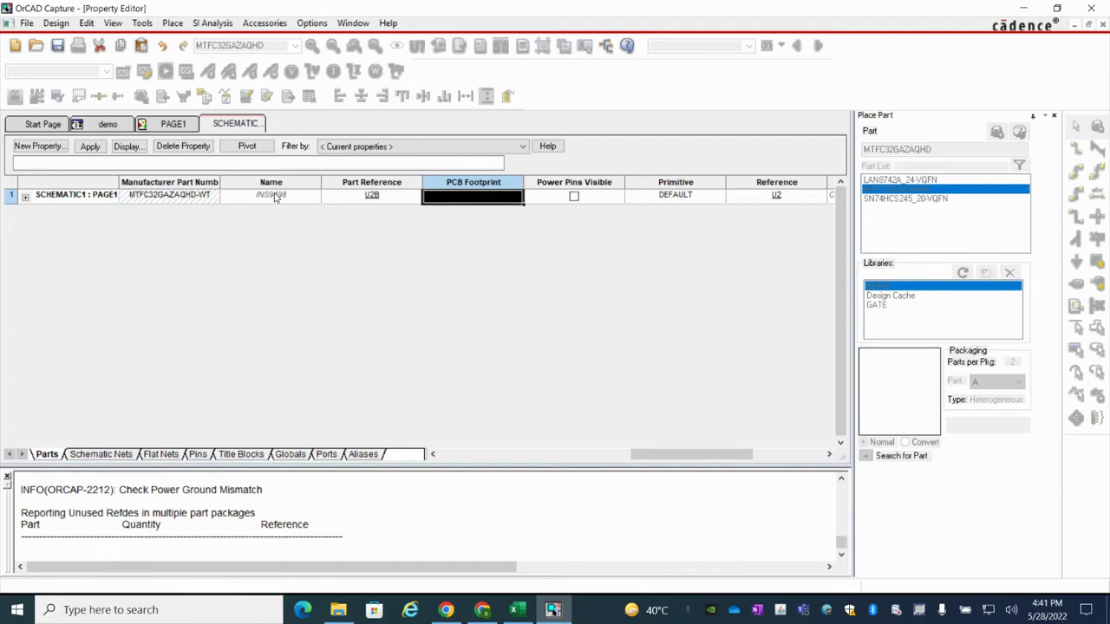
pyautogui.rightClick(241, 123)
pyautogui.click(260, 199)
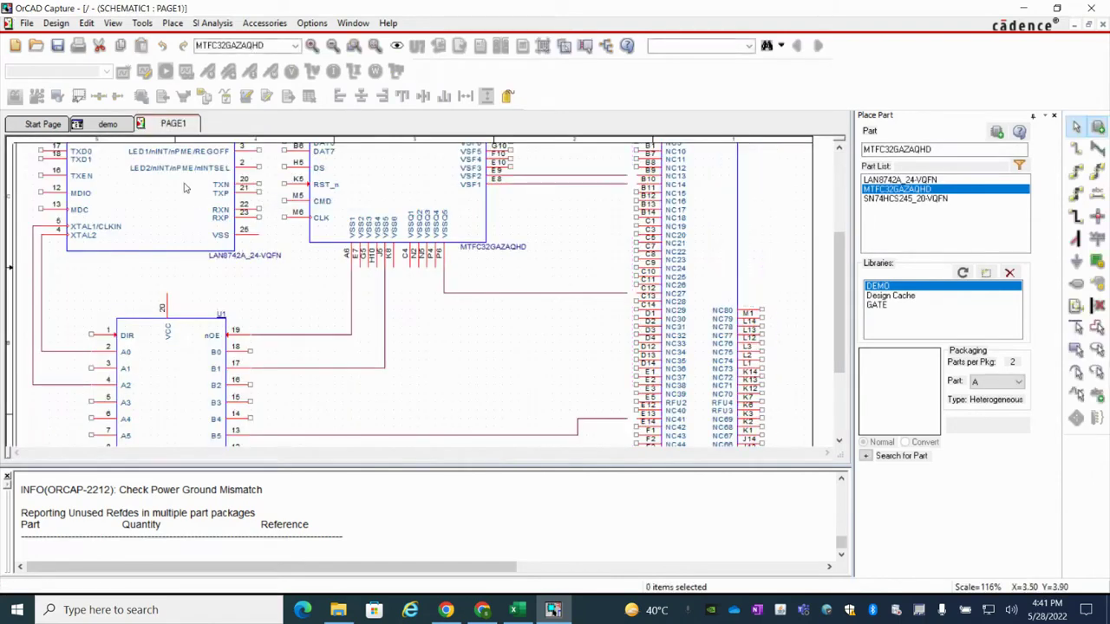
# - Run the design rules check on the entire demo.dsn design with electrical and physical rules, accepting the undo warning
pyautogui.click(108, 123)
pyautogui.click(106, 189)
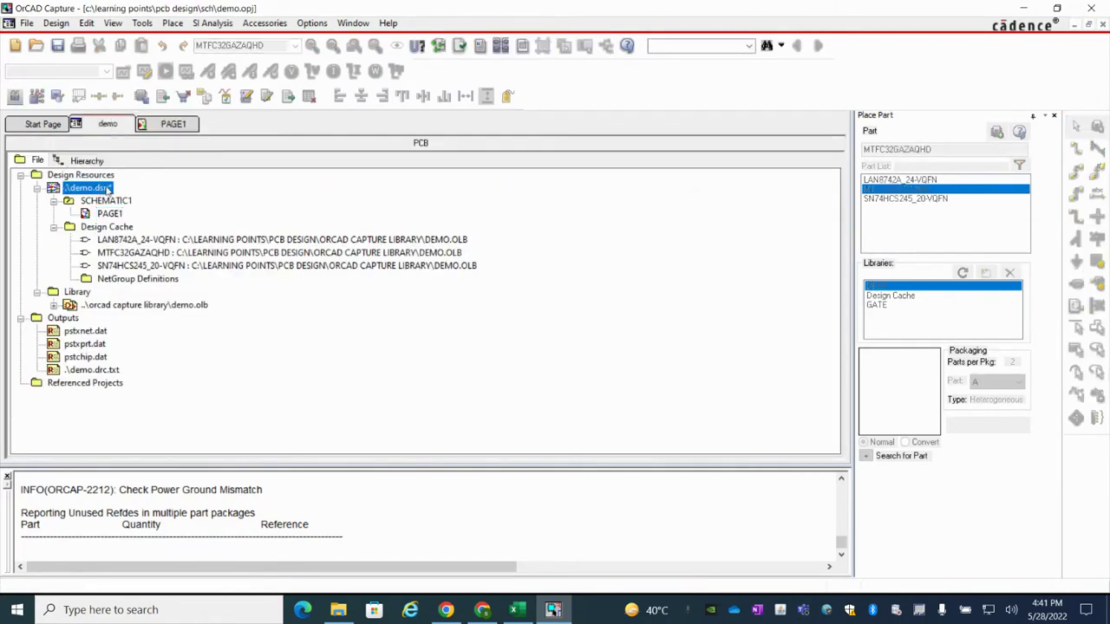
pyautogui.click(460, 43)
pyautogui.click(581, 331)
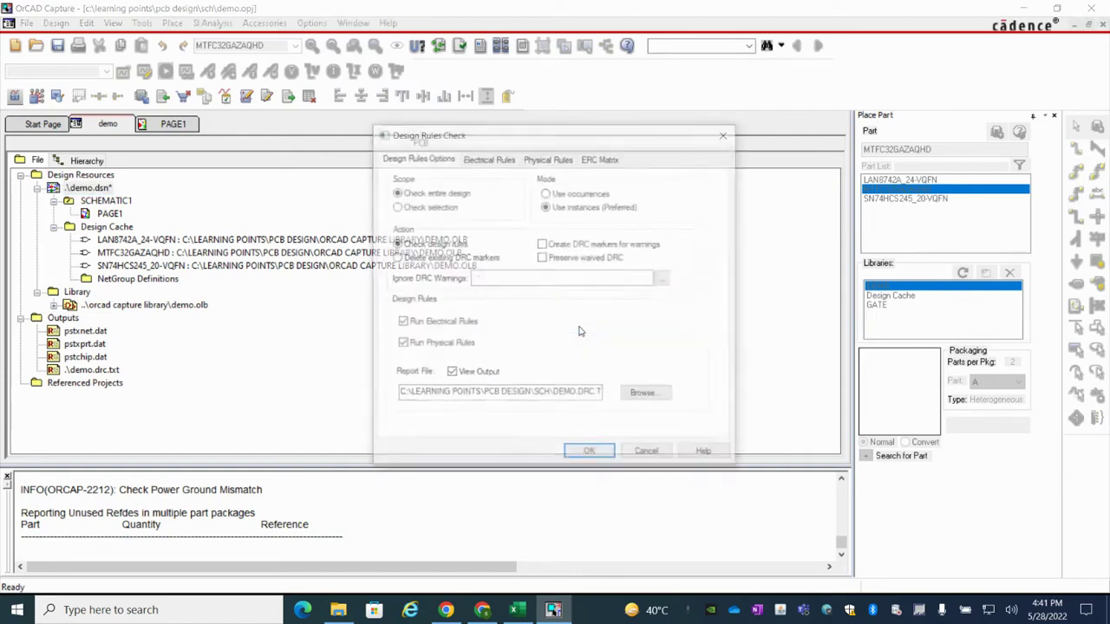
pyautogui.click(584, 452)
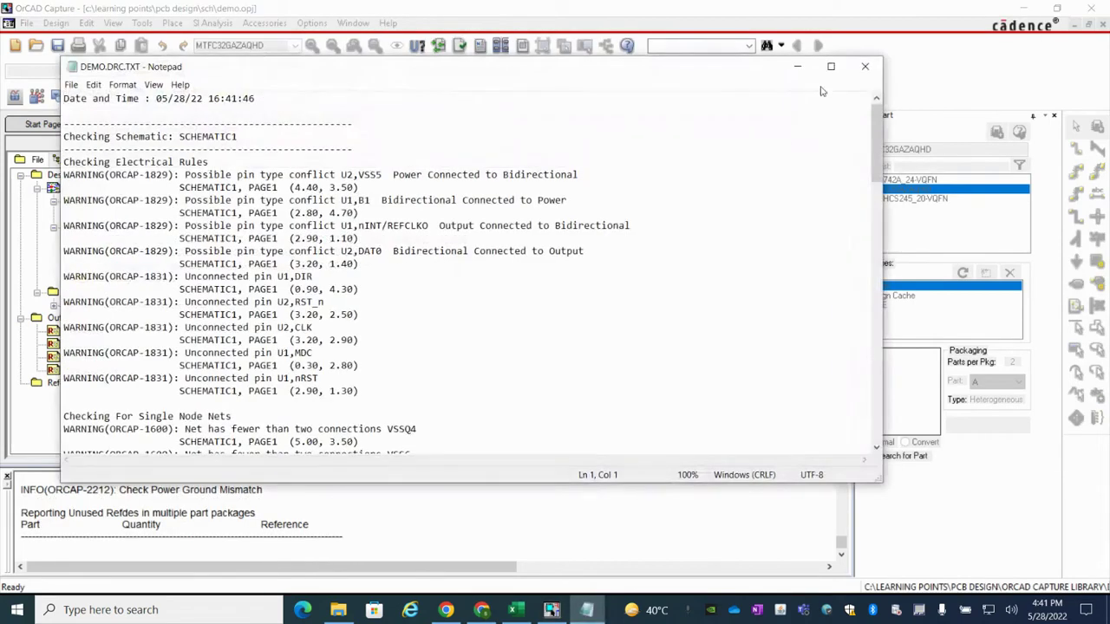
# - Examine the DRC report for duplicate-reference and missing PCB Footprint errors, and close the report
pyautogui.click(823, 68)
pyautogui.scroll(-20, 435, 364)
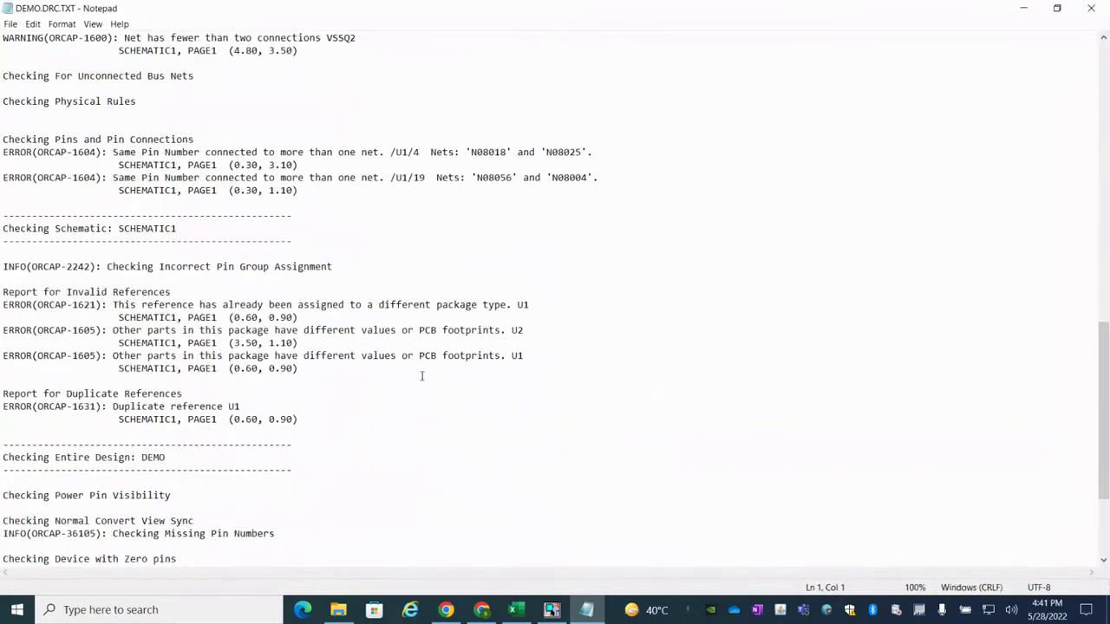
pyautogui.scroll(-4, 411, 346)
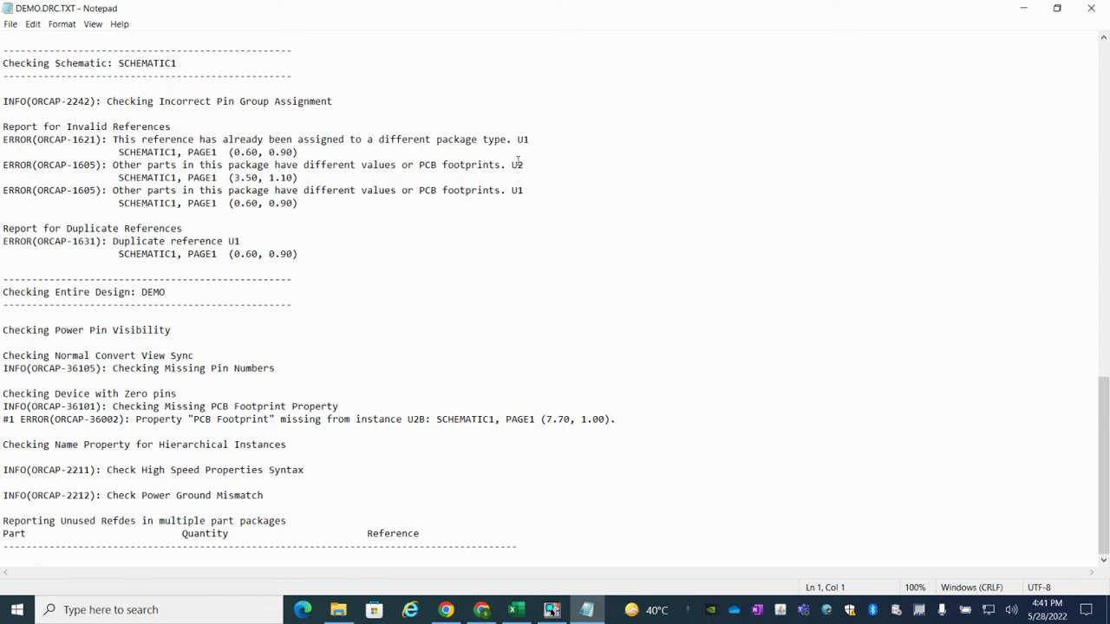
pyautogui.moveTo(523, 165); pyautogui.dragTo(407, 166)
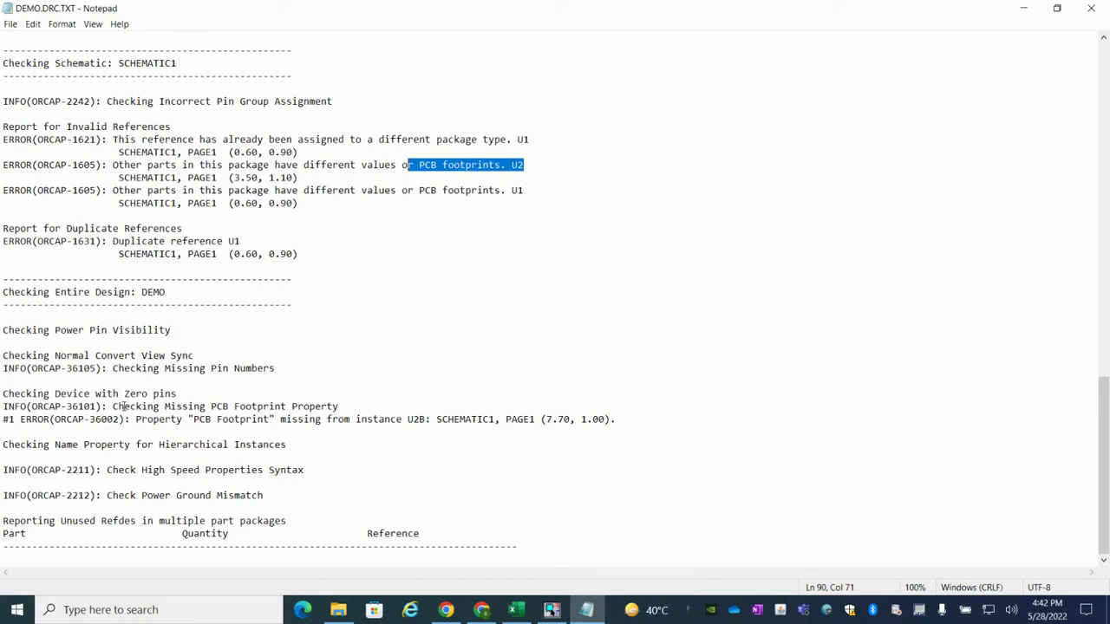
pyautogui.moveTo(193, 419); pyautogui.dragTo(267, 420)
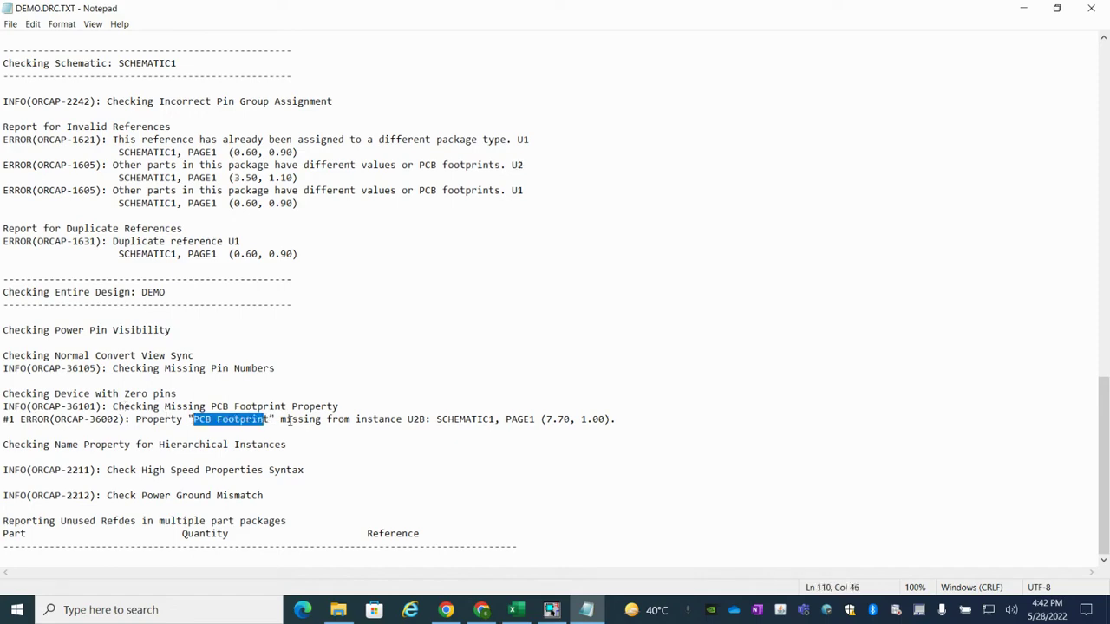
pyautogui.click(1091, 8)
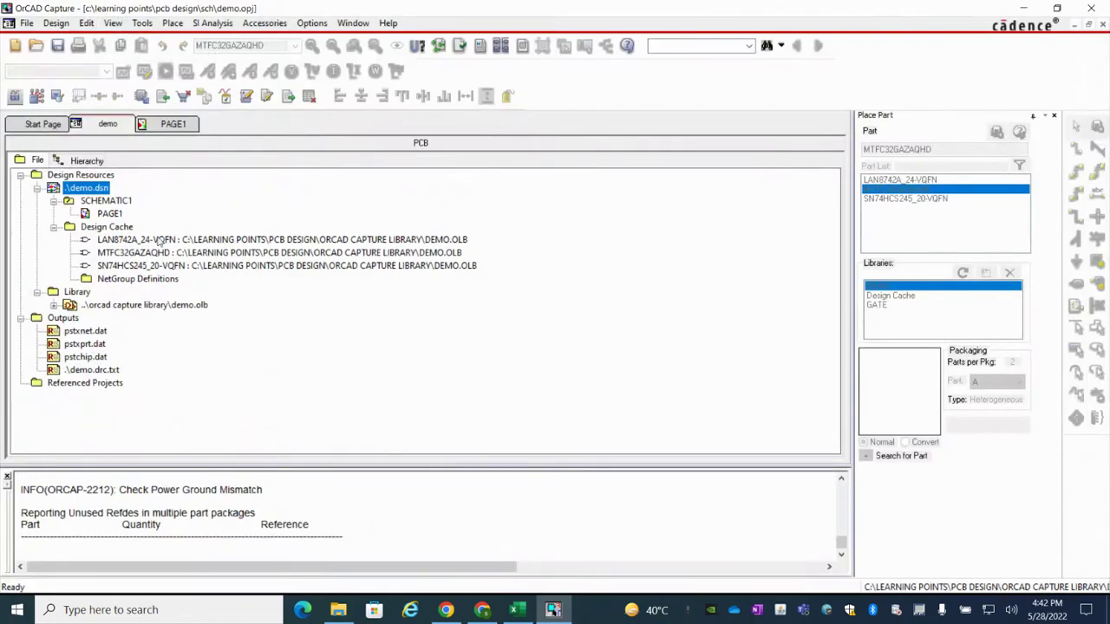
# - Try to create the PCB Editor netlist for demo.dsn and update the Allegro board
pyautogui.click(479, 46)
pyautogui.click(585, 477)
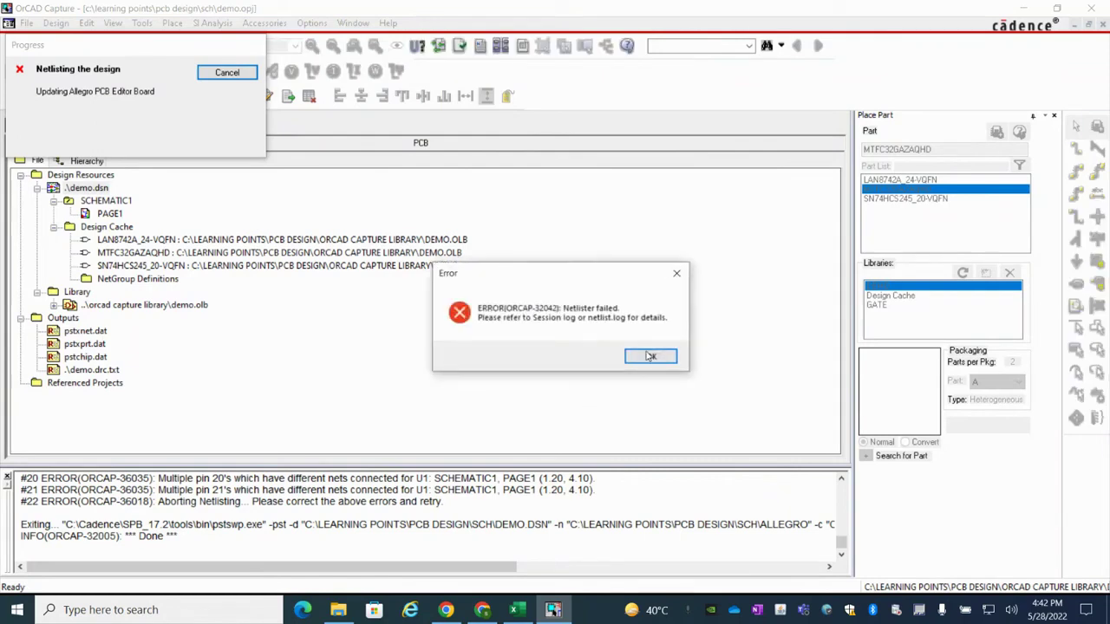
pyautogui.click(649, 360)
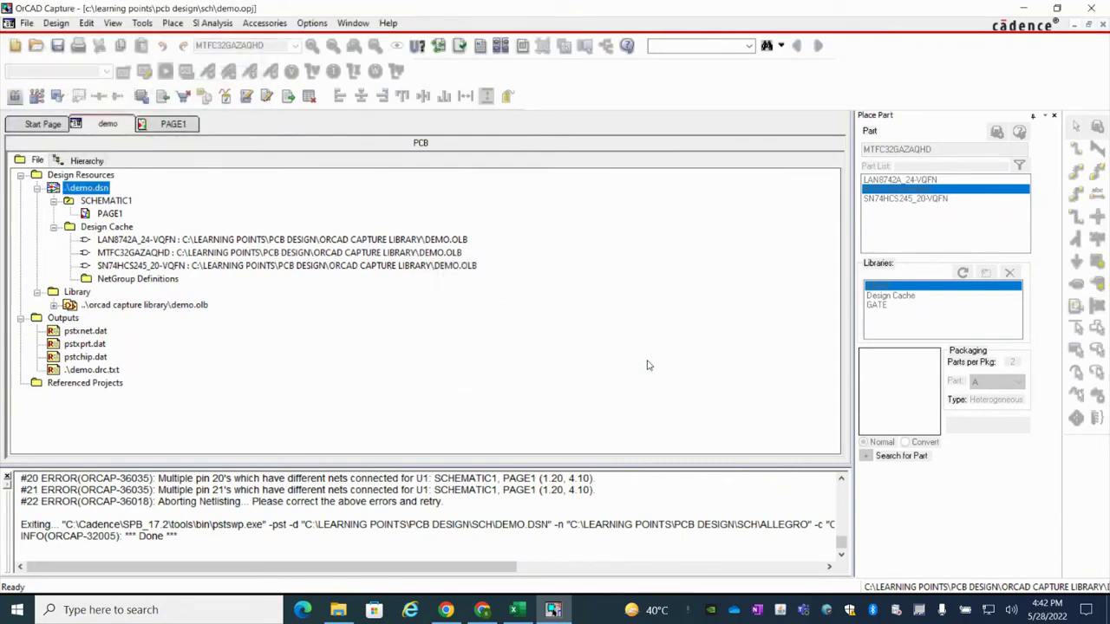
# - Open PAGE1 and read the DRC marker on the LAN8742A part, U1
pyautogui.doubleClick(109, 214)
pyautogui.scroll(2, 577, 284)
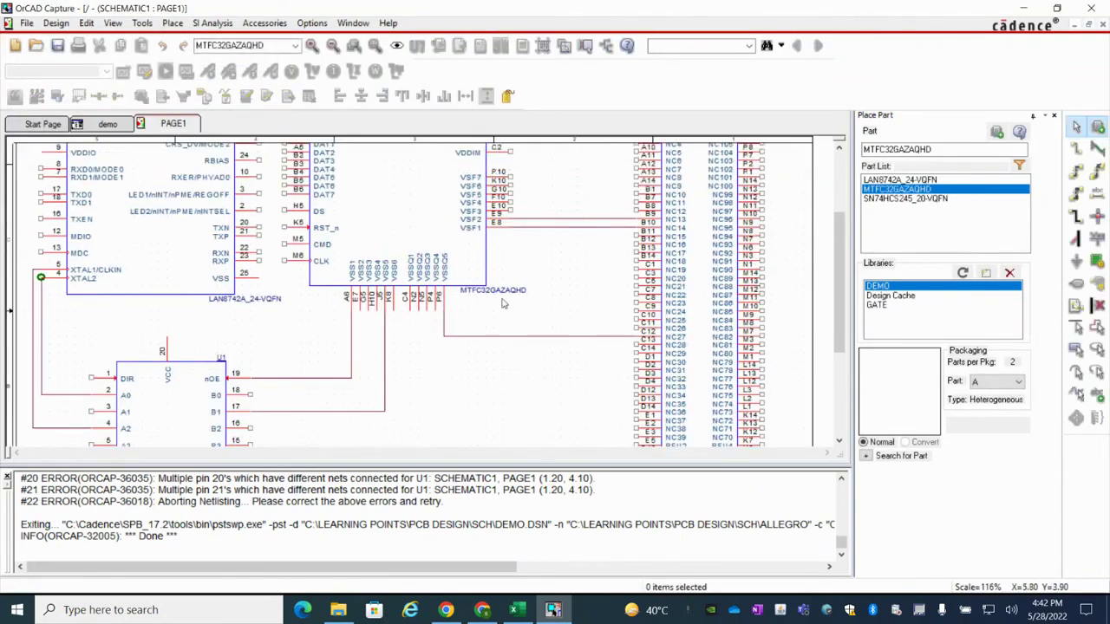
pyautogui.keyDown('ctrl'); pyautogui.scroll(-1, 578, 284); pyautogui.keyUp('ctrl')
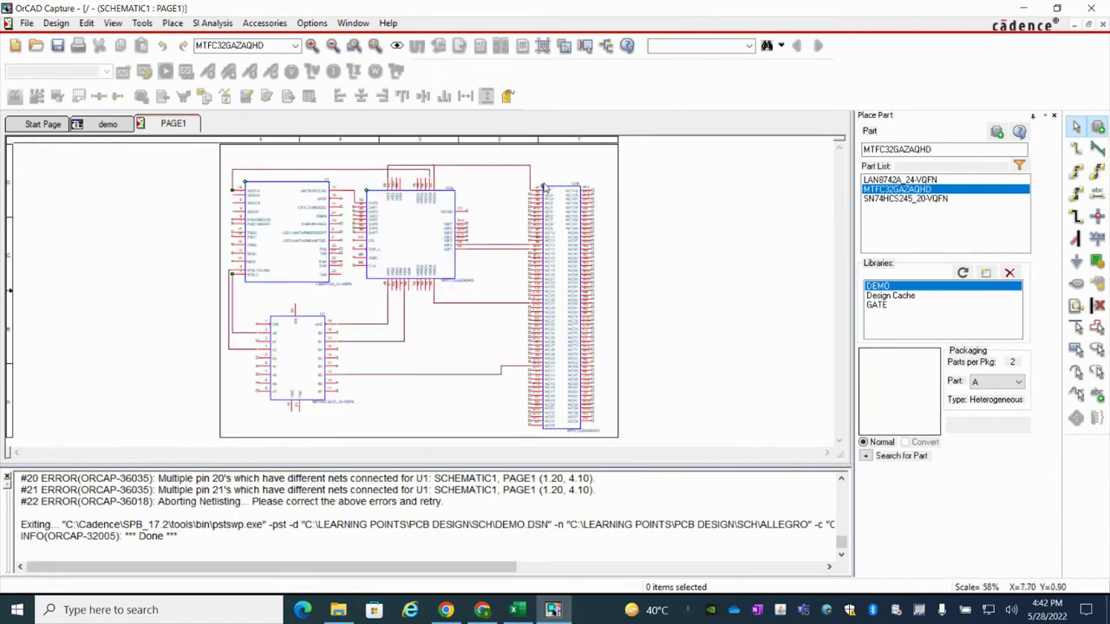
pyautogui.keyDown('ctrl'); pyautogui.scroll(1, 234, 184); pyautogui.keyUp('ctrl')
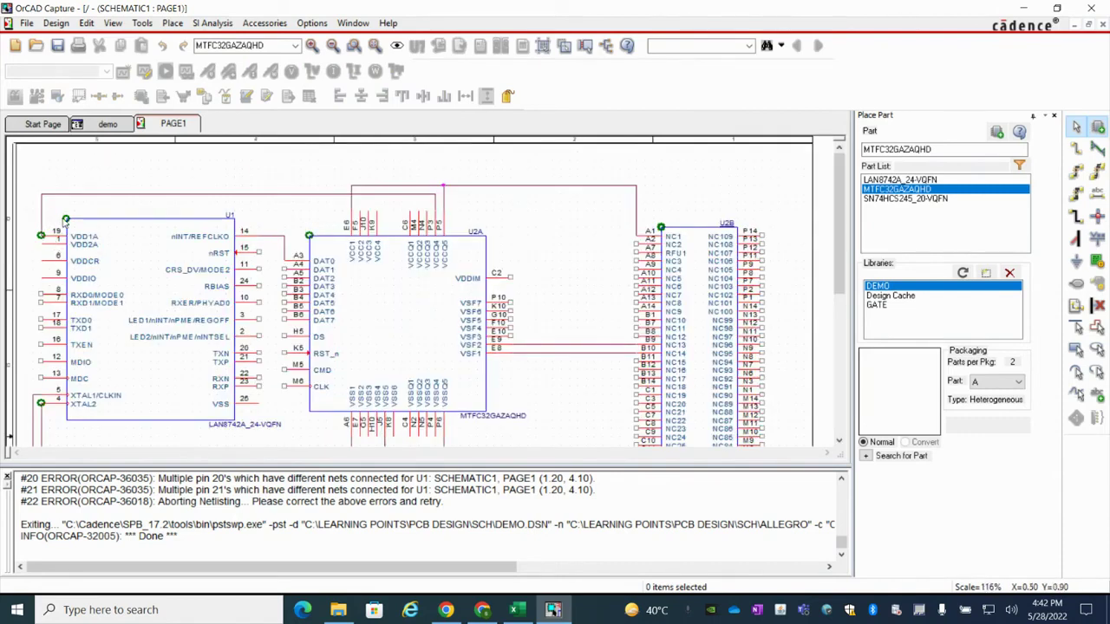
pyautogui.doubleClick(66, 219)
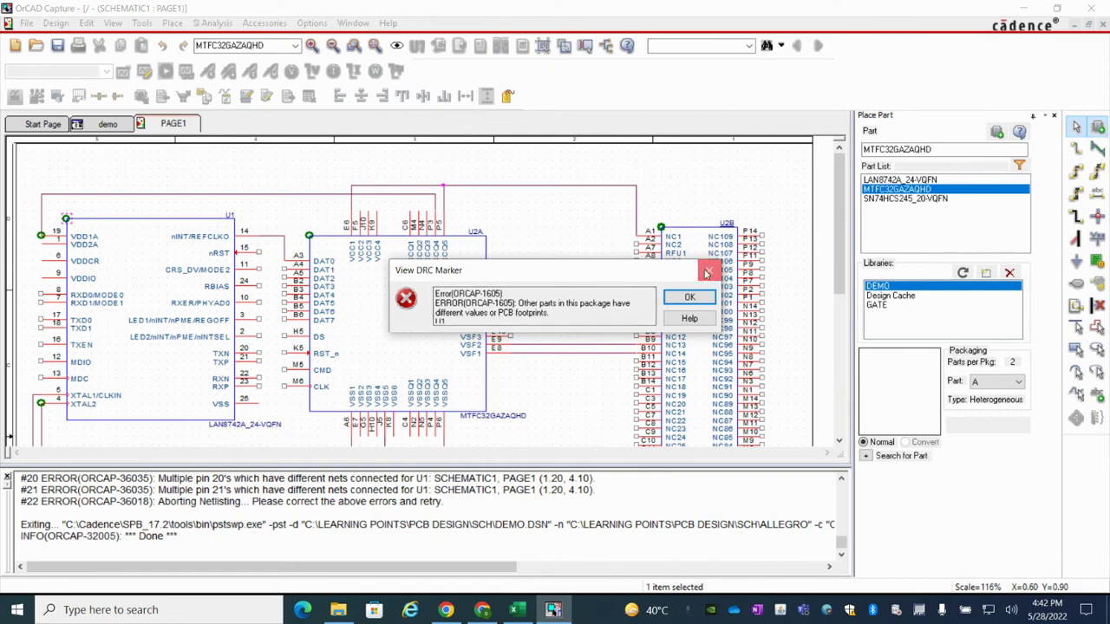
pyautogui.click(706, 273)
# - Copy U2A's PCB Footprint value BGA153C50P14X14_1150X1300X90 to part U2B in the property editor
pyautogui.click(462, 320)
pyautogui.keyDown('ctrl'); pyautogui.click(703, 321); pyautogui.keyUp('ctrl')
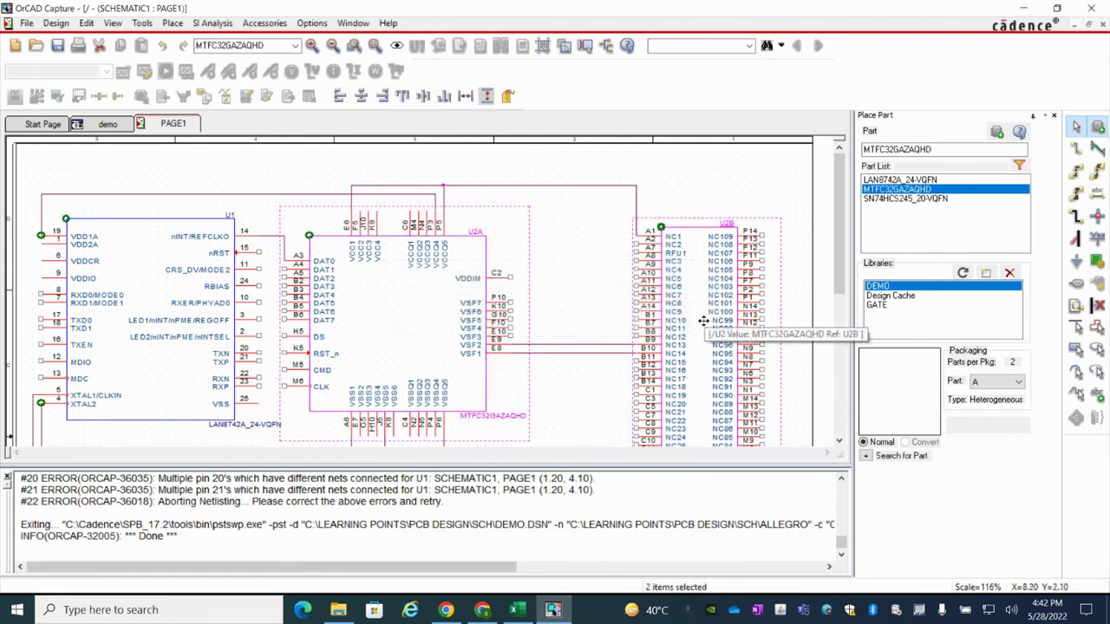
pyautogui.doubleClick(703, 321)
pyautogui.moveTo(613, 454); pyautogui.dragTo(773, 457)
pyautogui.click(217, 196)
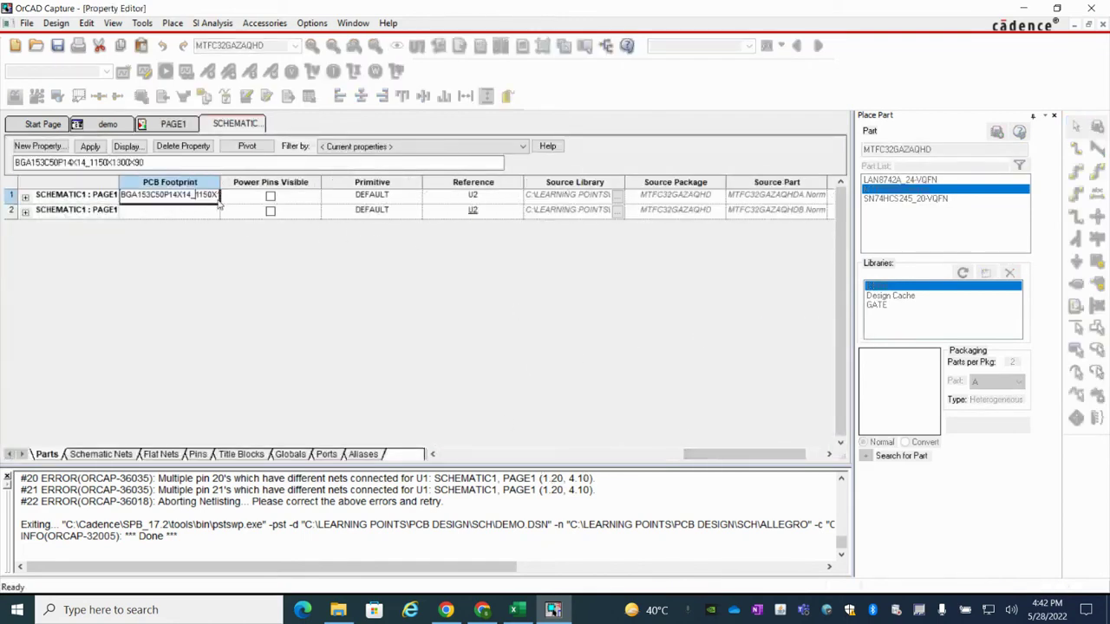
pyautogui.doubleClick(192, 198)
pyautogui.hotkey('ctrl', 'c')
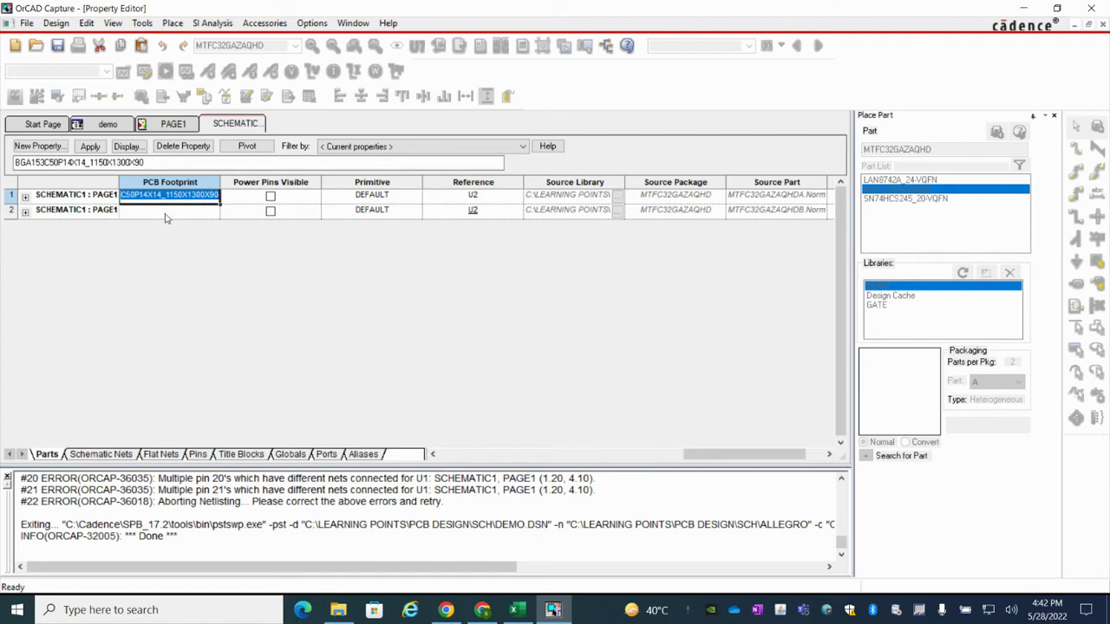
pyautogui.click(167, 211)
pyautogui.hotkey('ctrl', 'v')
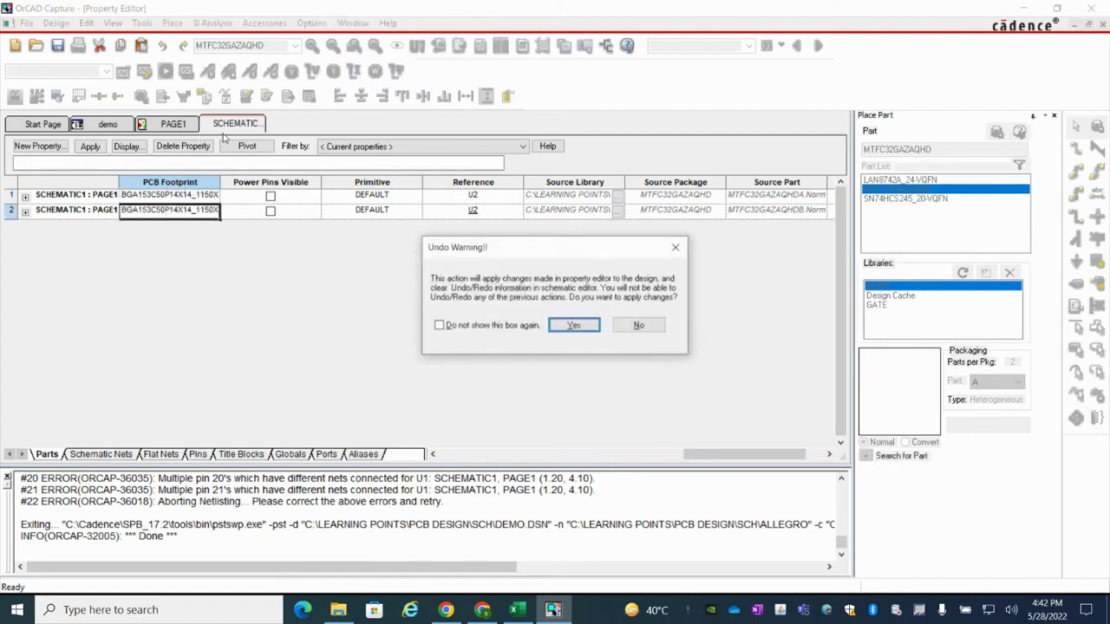
# - Apply the footprint change to the design despite the undo warning, save it, and close the property editor
pyautogui.click(559, 330)
pyautogui.rightClick(236, 127)
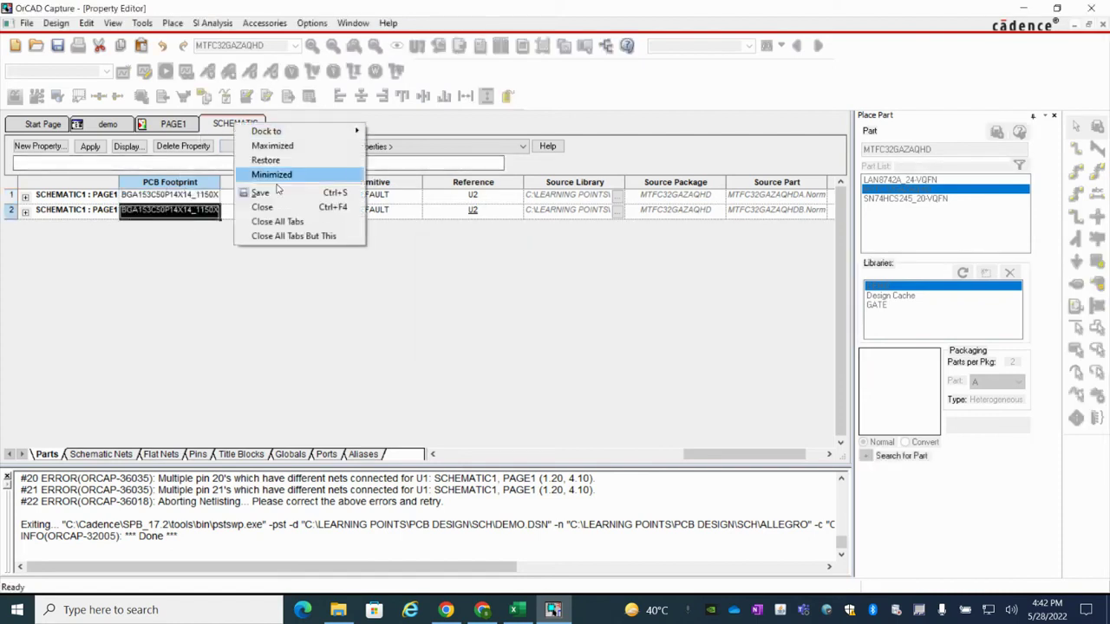
pyautogui.click(260, 192)
pyautogui.rightClick(236, 126)
pyautogui.click(261, 206)
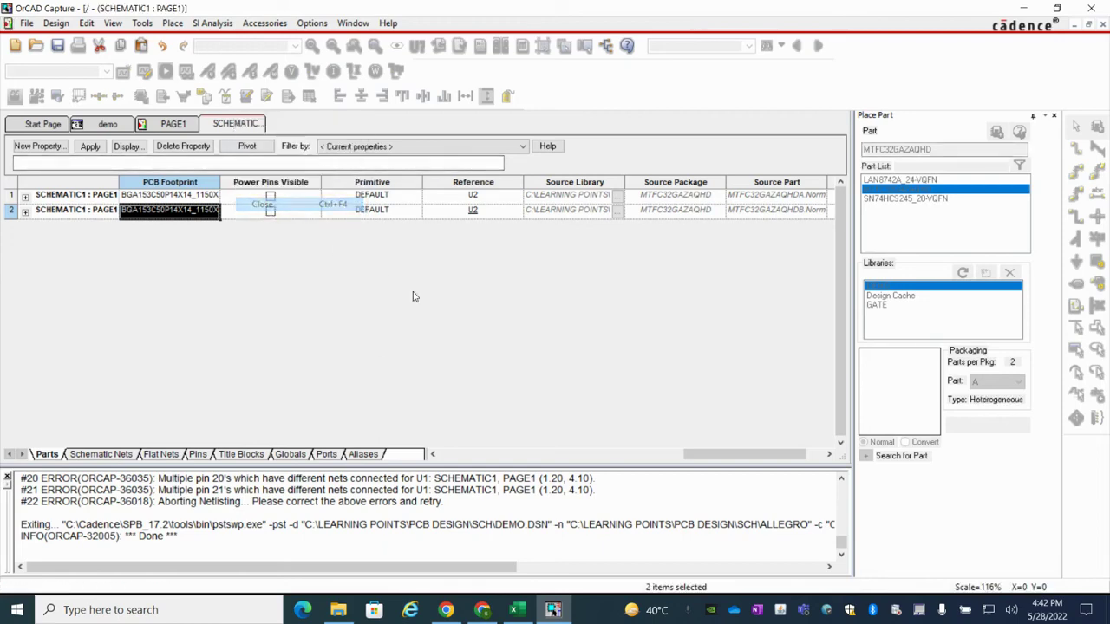
# - Change the part reference of the SN74HCS245 component on PAGE1 to U3
pyautogui.scroll(-2, 381, 322)
pyautogui.scroll(-3, 328, 326)
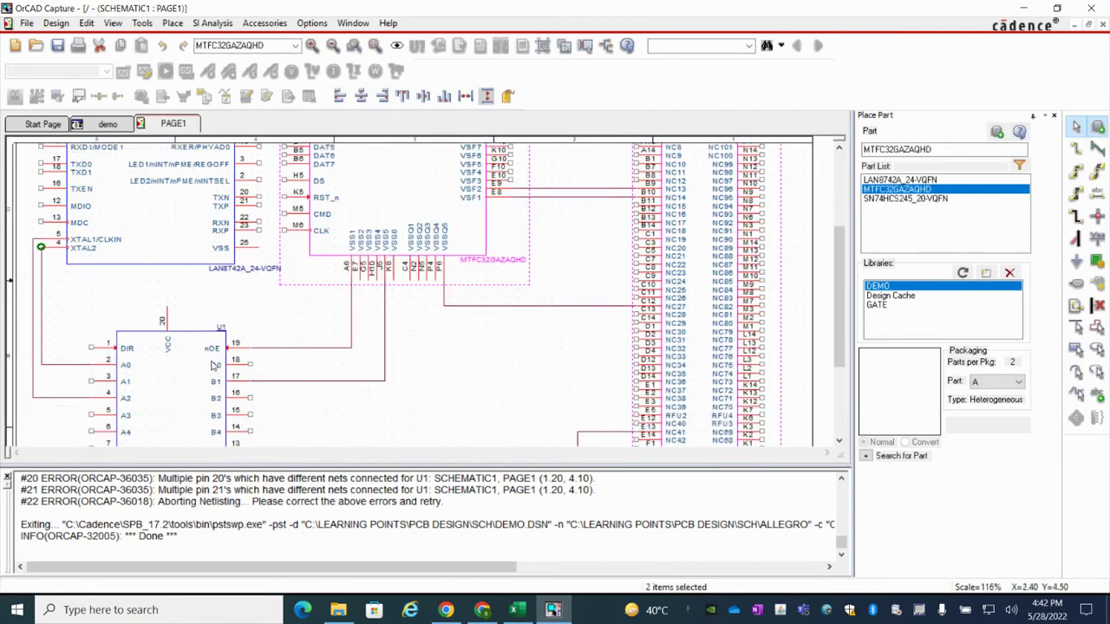
pyautogui.scroll(6, 210, 344)
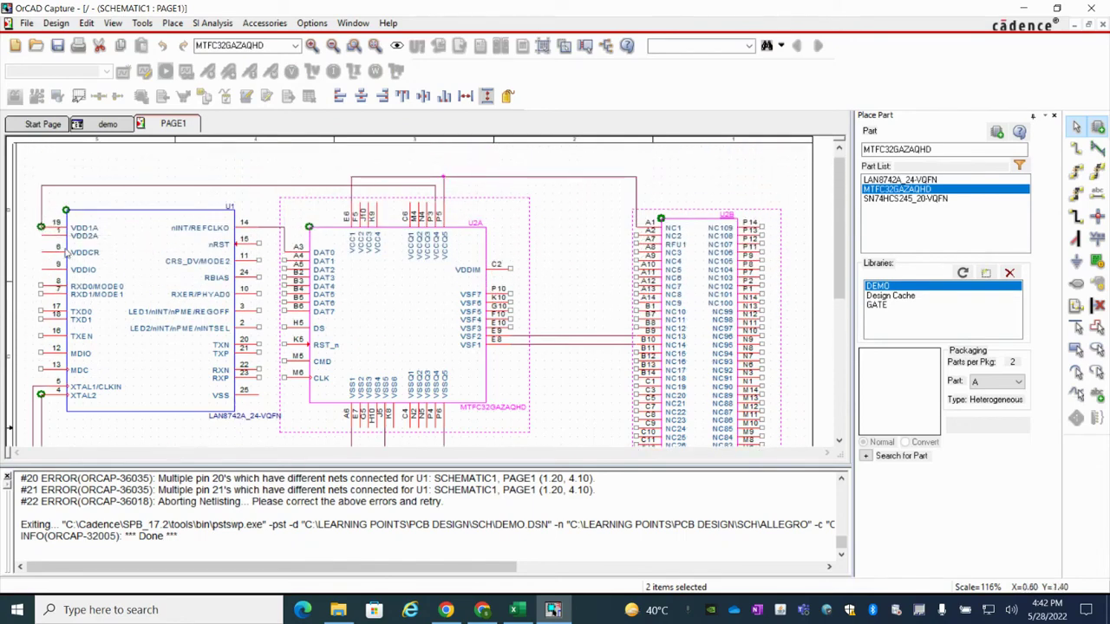
pyautogui.scroll(-2, 266, 443)
pyautogui.scroll(-2, 267, 444)
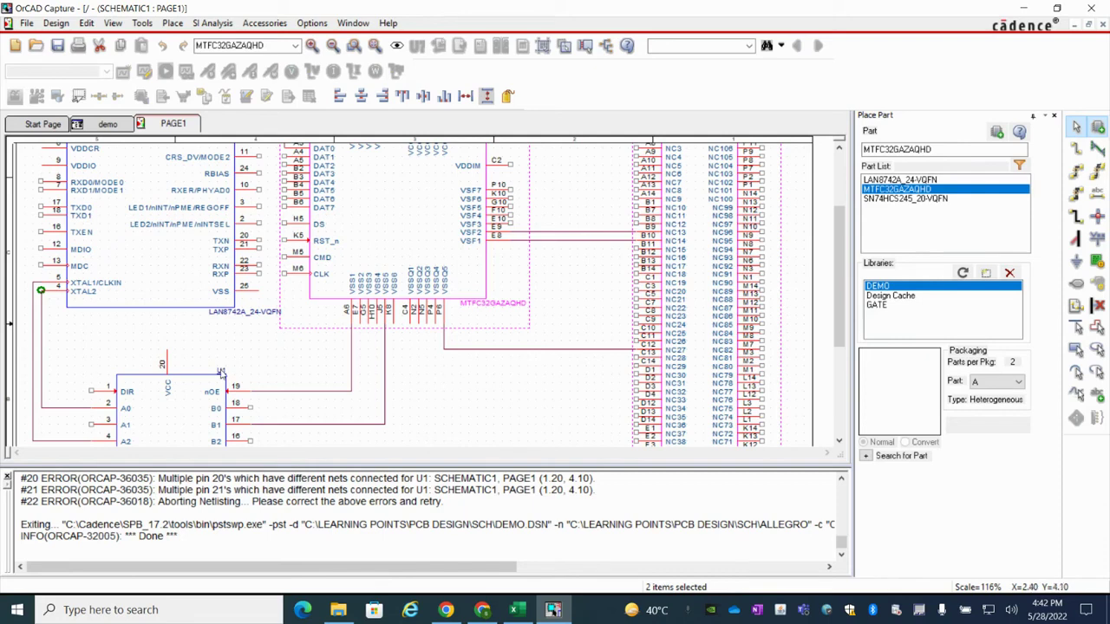
pyautogui.doubleClick(222, 371)
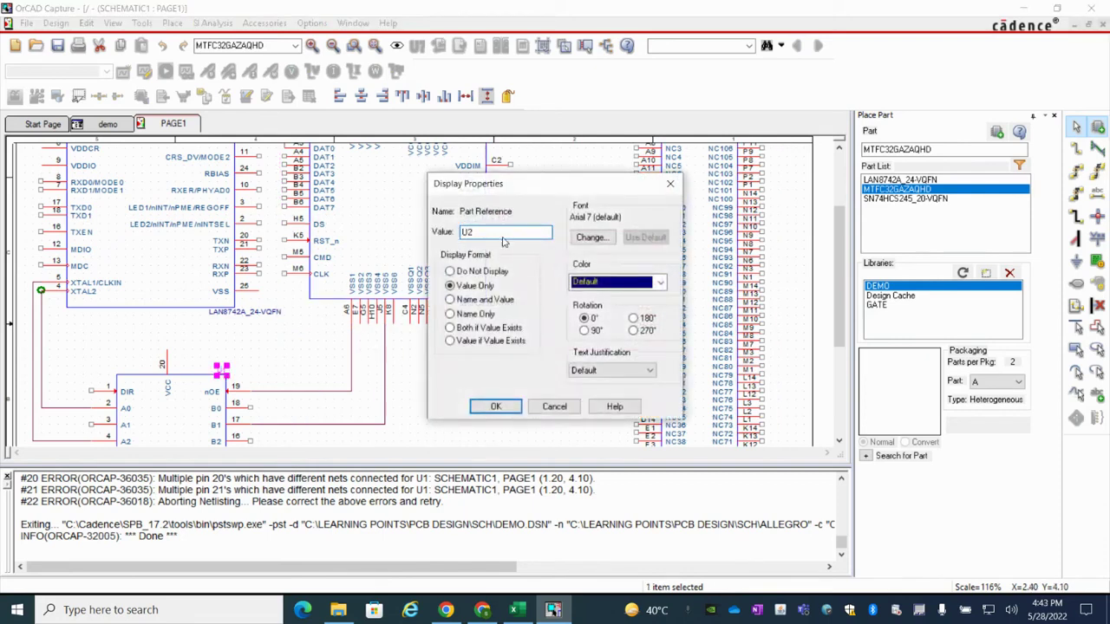
pyautogui.write('2')
pyautogui.click(492, 405)
pyautogui.click(428, 390)
# - Rerun the design rules check on demo.dsn after the reference and footprint corrections, accepting the undo warning
pyautogui.rightClick(175, 127)
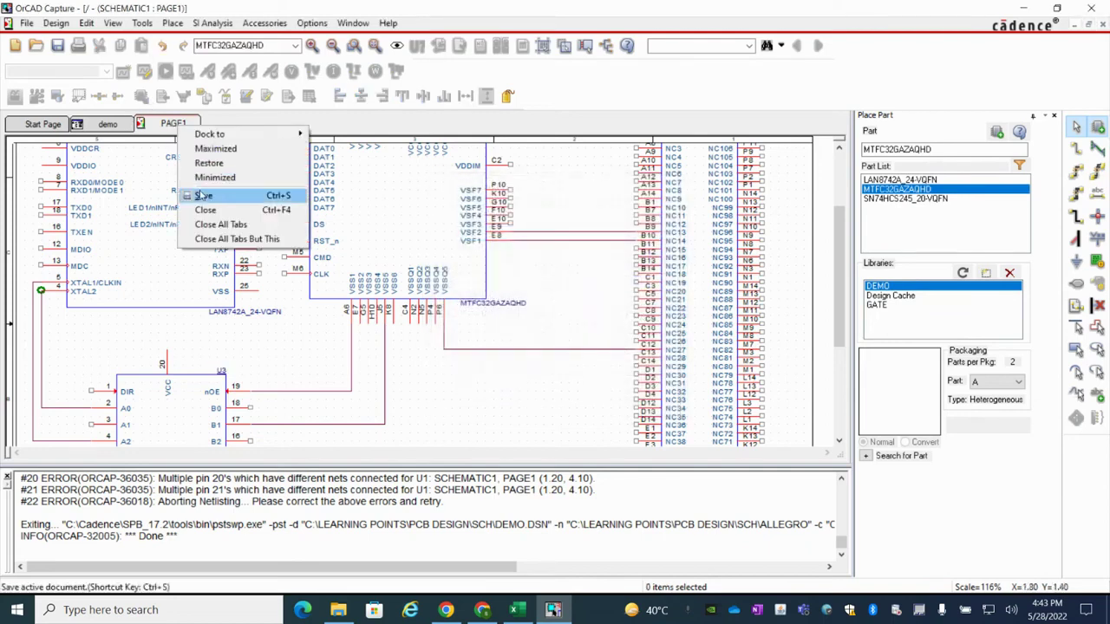
pyautogui.press('Escape')
pyautogui.click(108, 124)
pyautogui.click(98, 200)
pyautogui.click(97, 187)
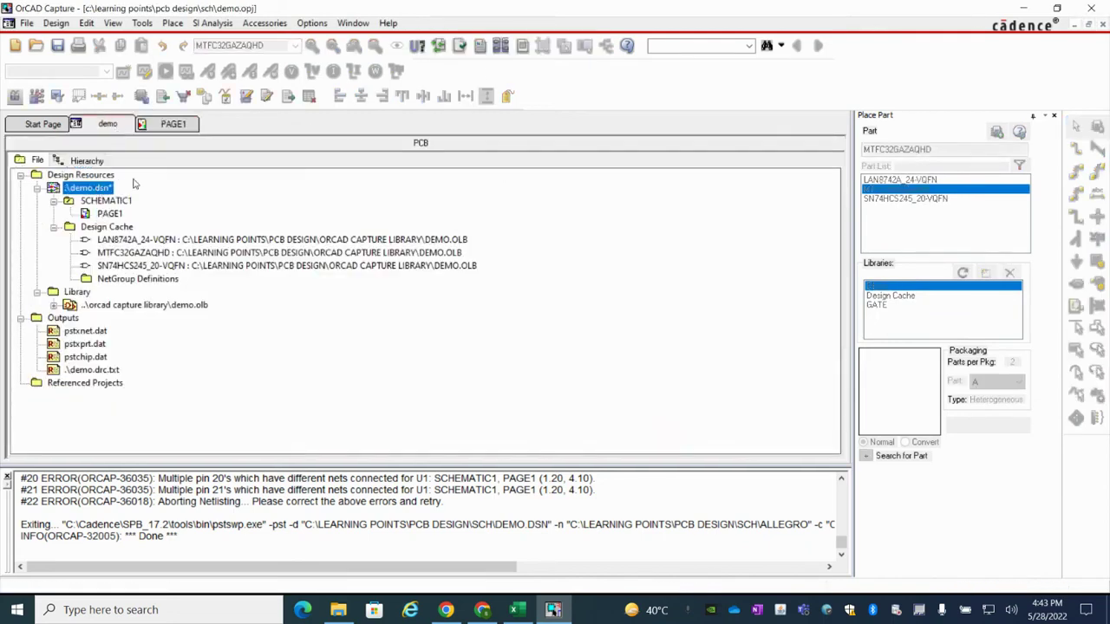
pyautogui.click(480, 48)
pyautogui.click(569, 322)
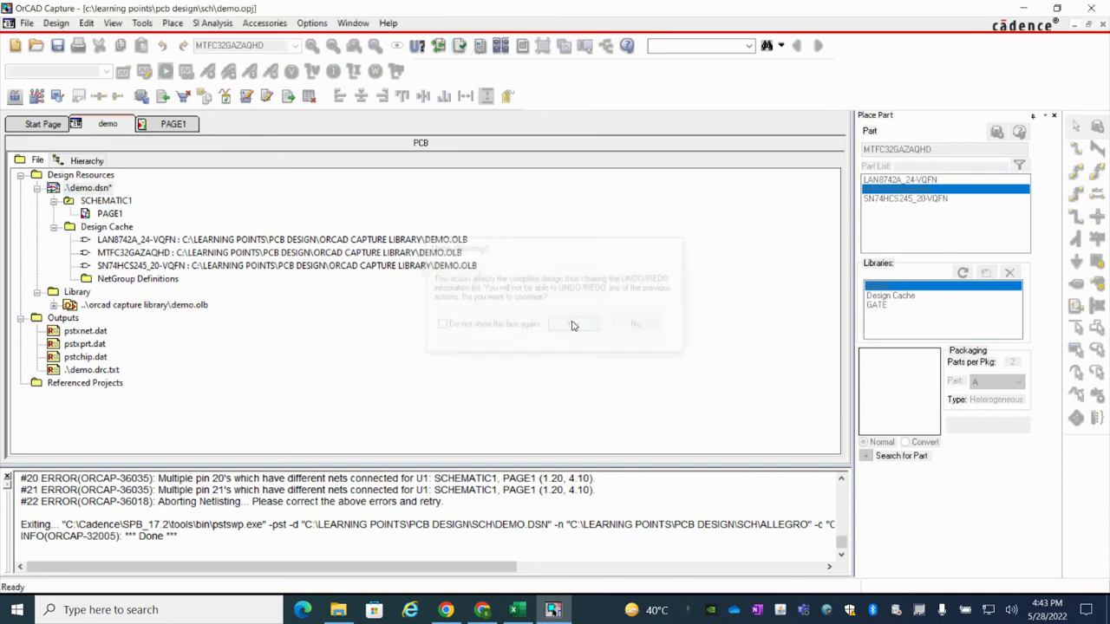
pyautogui.click(591, 455)
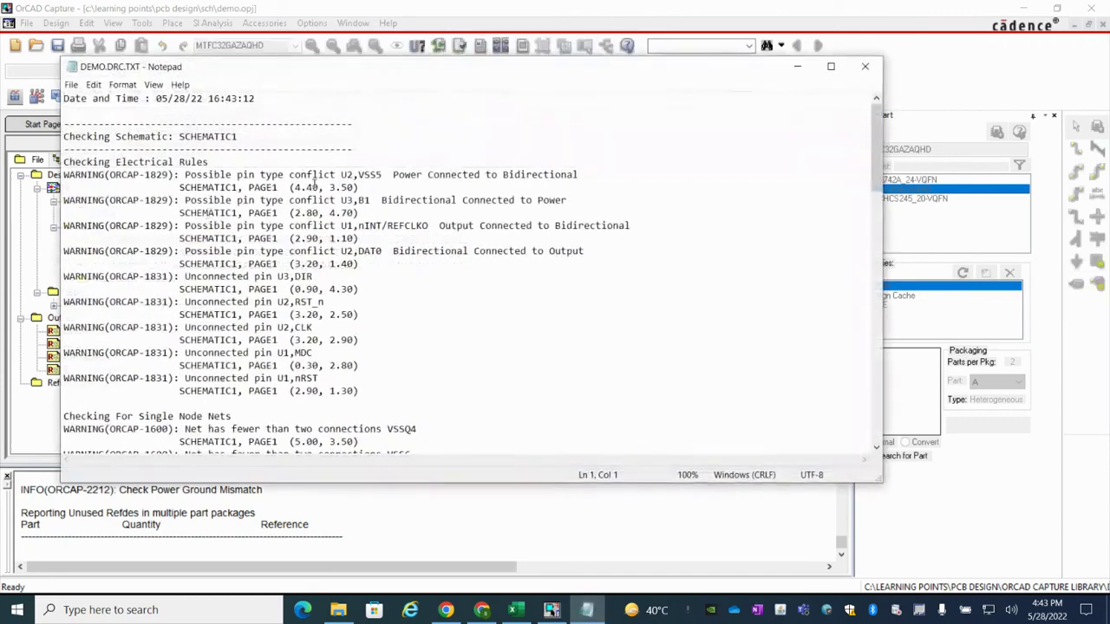
# - Close the DRC report and inspect the whole of PAGE1 for remaining DRC markers
pyautogui.click(867, 68)
pyautogui.doubleClick(109, 217)
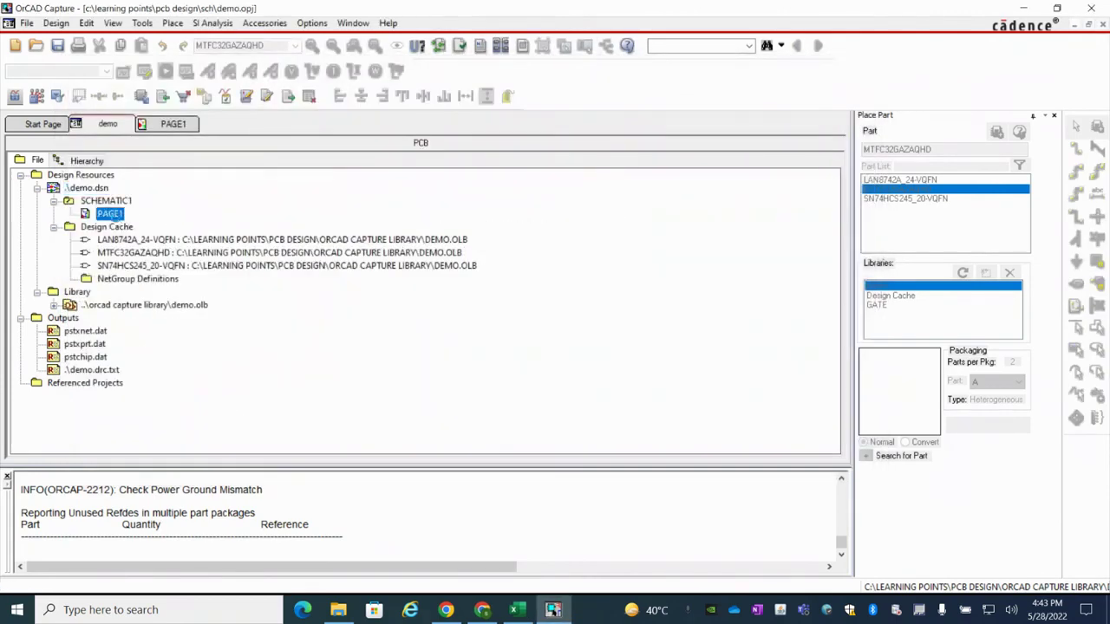
pyautogui.keyDown('ctrl'); pyautogui.scroll(-1, 431, 289); pyautogui.keyUp('ctrl')
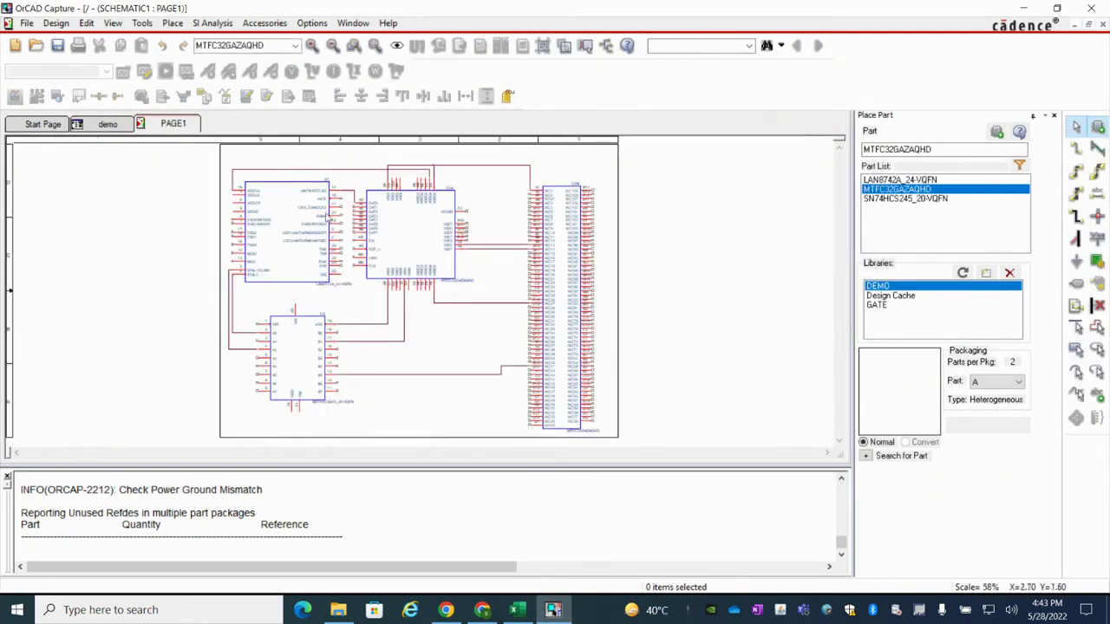
# - Create the PCB Editor netlist for demo.dsn in the ALLEGRO folder, updating DEMO.brd and opening it in Allegro PCB Editor
pyautogui.click(109, 124)
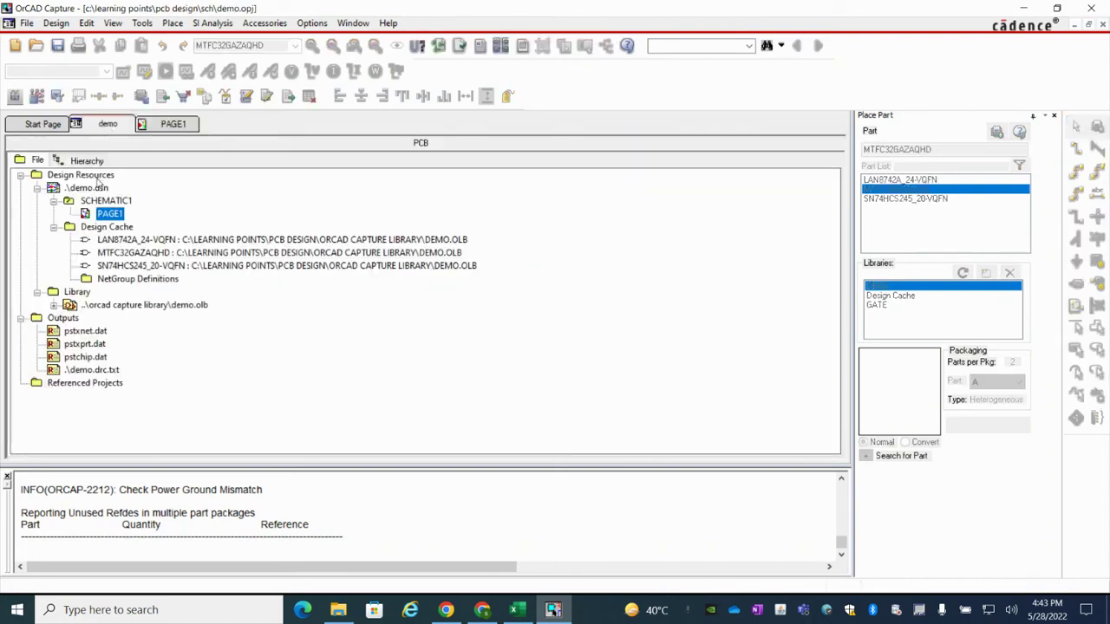
pyautogui.click(459, 47)
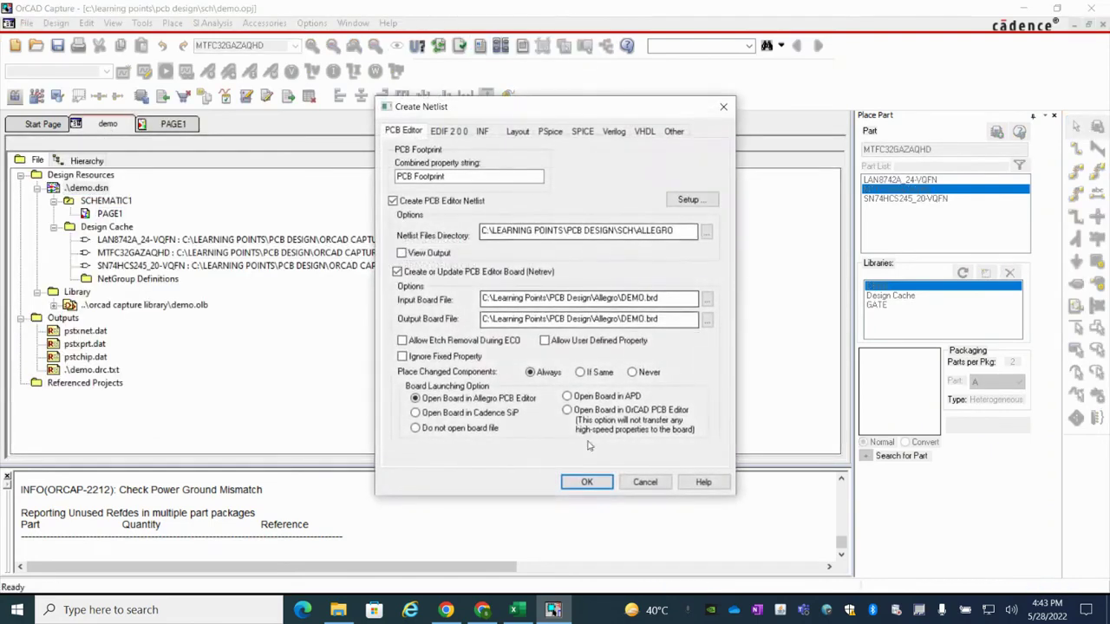
pyautogui.click(590, 481)
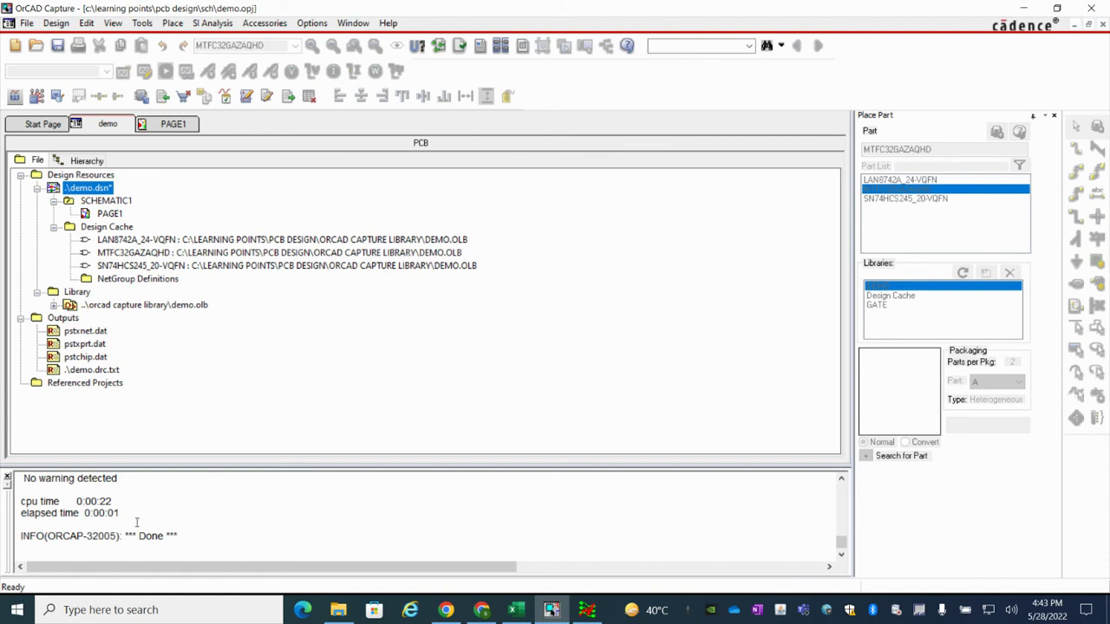
# - Review the session log of the netlist run for errors and warnings
pyautogui.scroll(3, 130, 535)
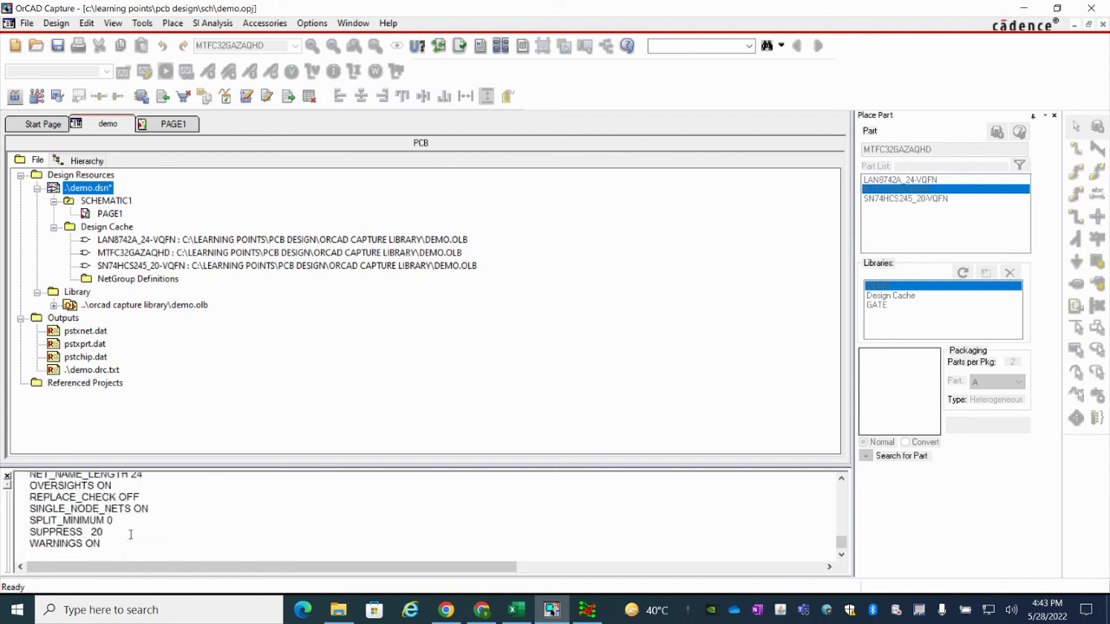
pyautogui.scroll(2, 101, 530)
pyautogui.scroll(-6, 102, 532)
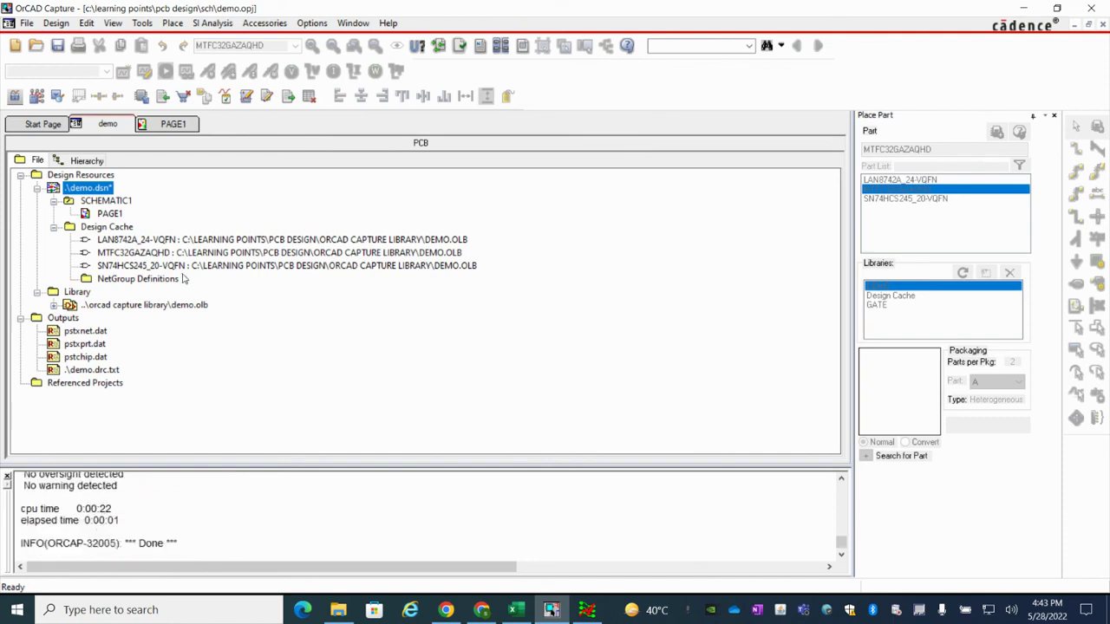
pyautogui.click(113, 510)
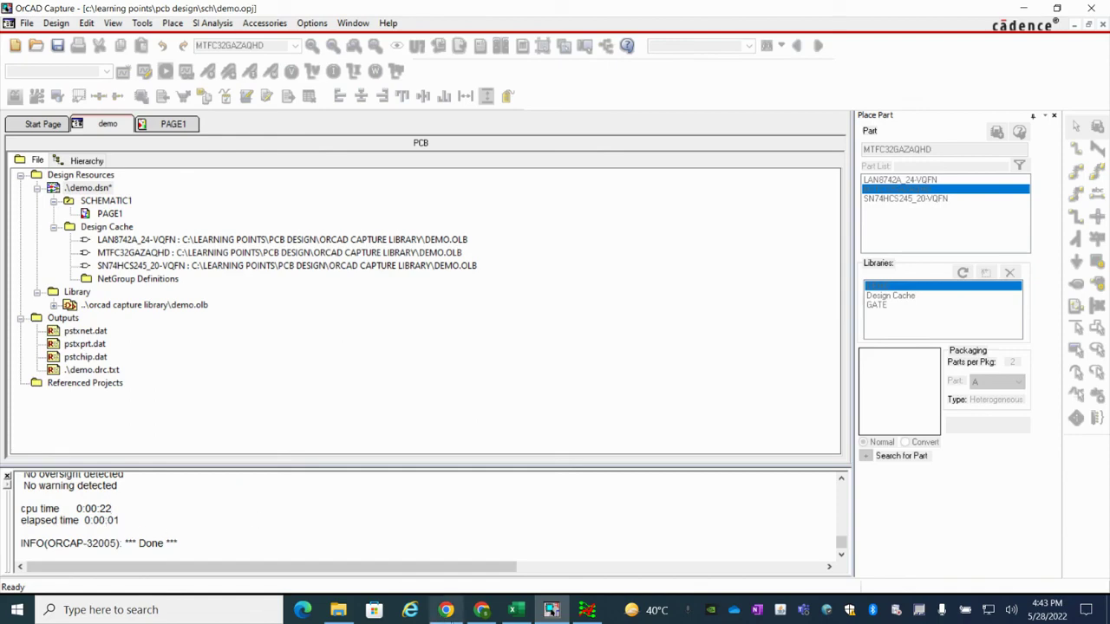